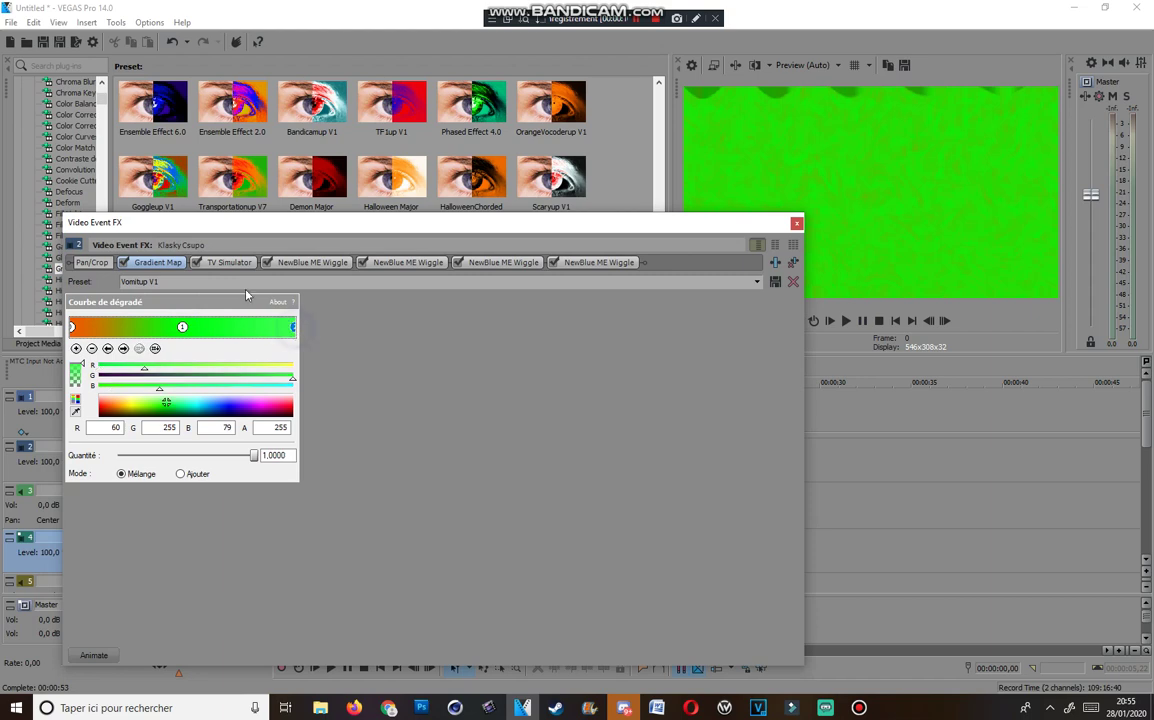
Examine every TV Simulator setting on the Klasky Csupo video event, from detail zoom through static.
{"action": "left_click", "coordinate": [230, 263]}
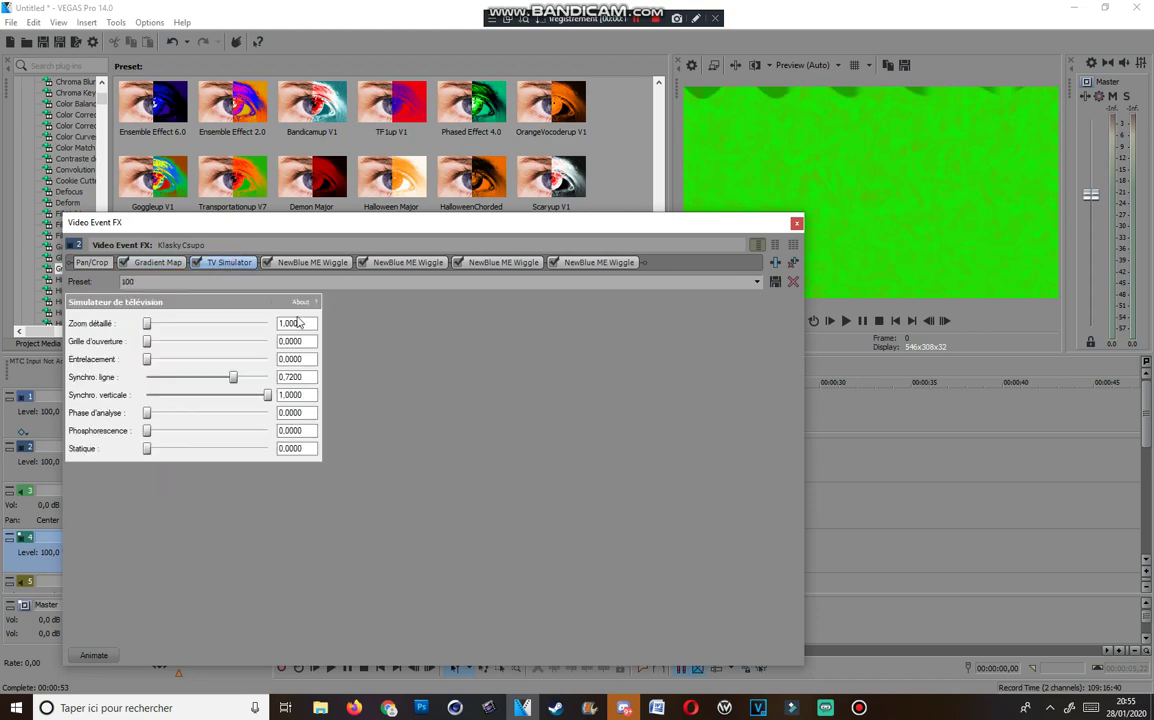
{"action": "double_click", "coordinate": [308, 323]}
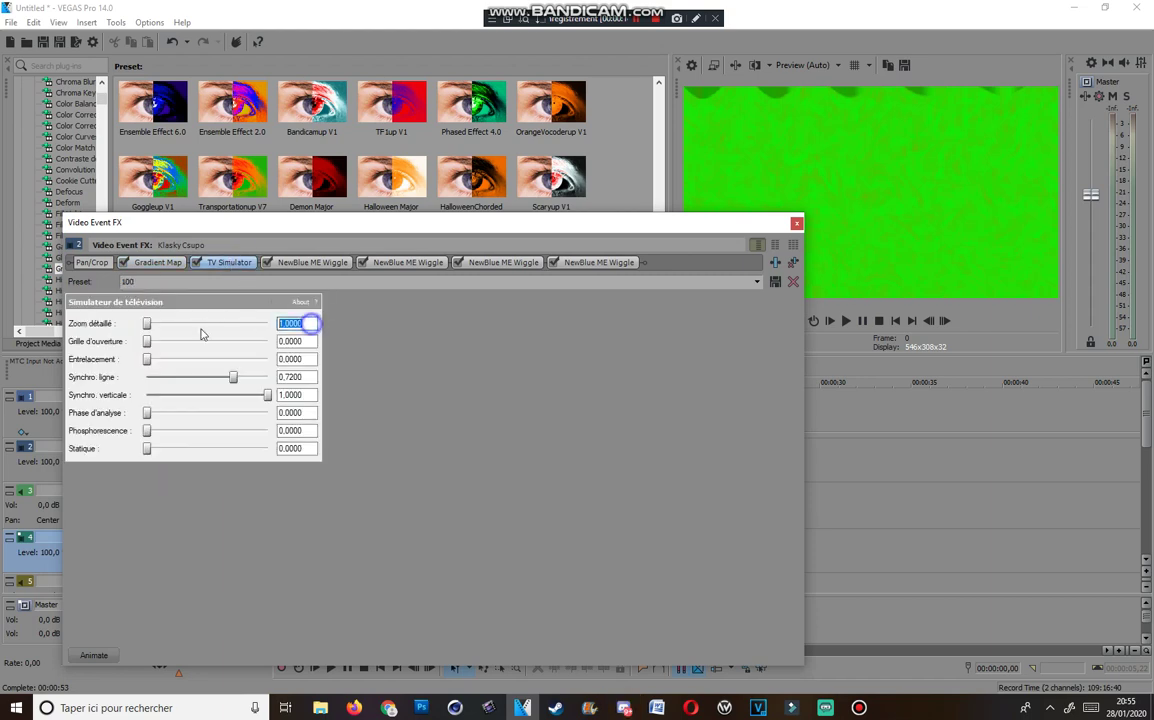
{"action": "double_click", "coordinate": [301, 341]}
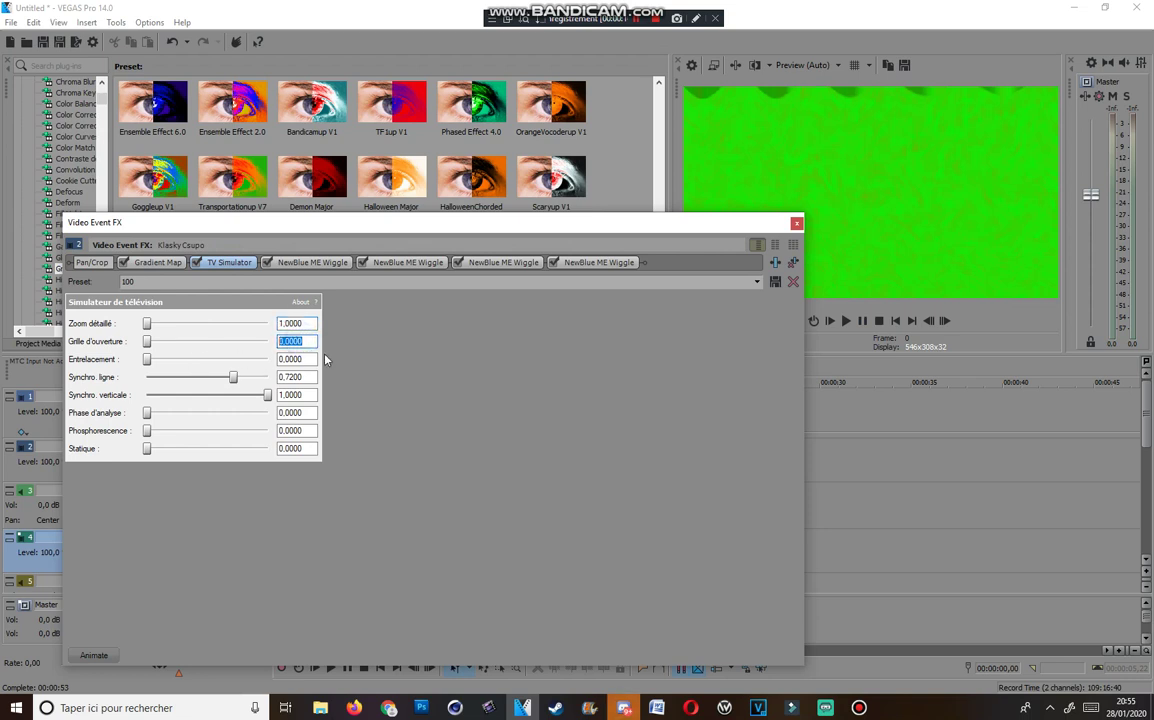
{"action": "double_click", "coordinate": [311, 359]}
{"action": "double_click", "coordinate": [307, 377]}
{"action": "double_click", "coordinate": [307, 396]}
{"action": "double_click", "coordinate": [304, 412]}
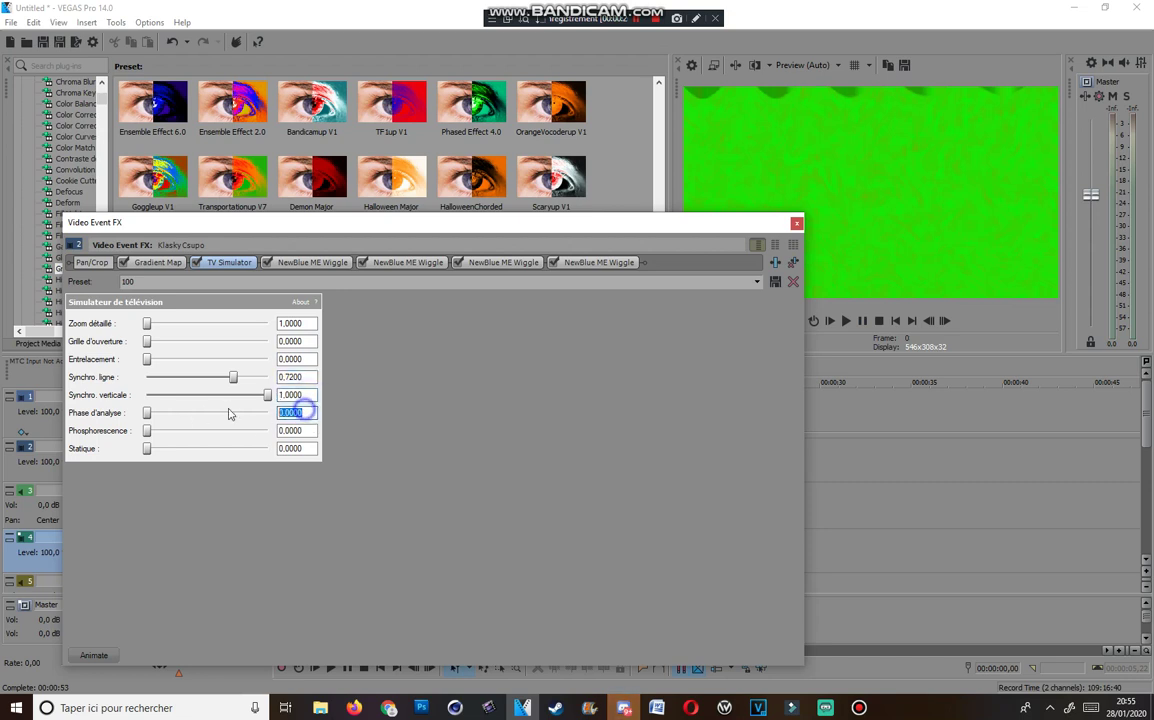
{"action": "double_click", "coordinate": [309, 430]}
{"action": "double_click", "coordinate": [301, 448]}
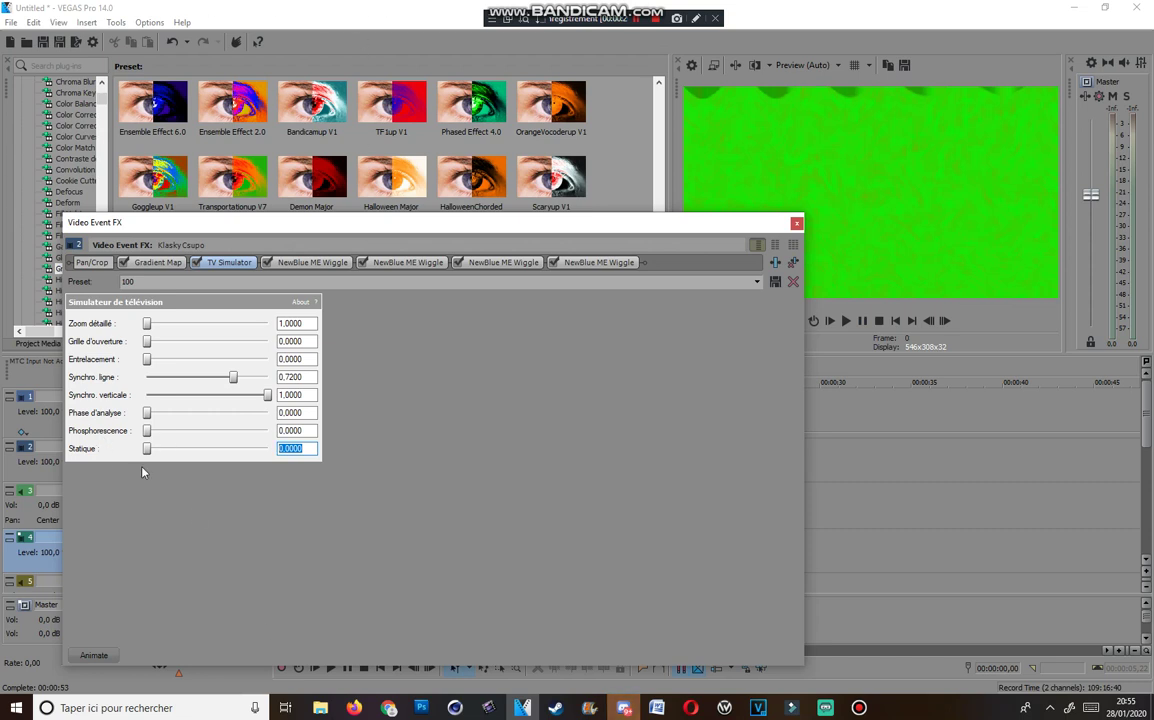
Examine the rate, strength, drift and crop values of the first NewBlue ME Wiggle effect.
{"action": "left_click", "coordinate": [296, 263]}
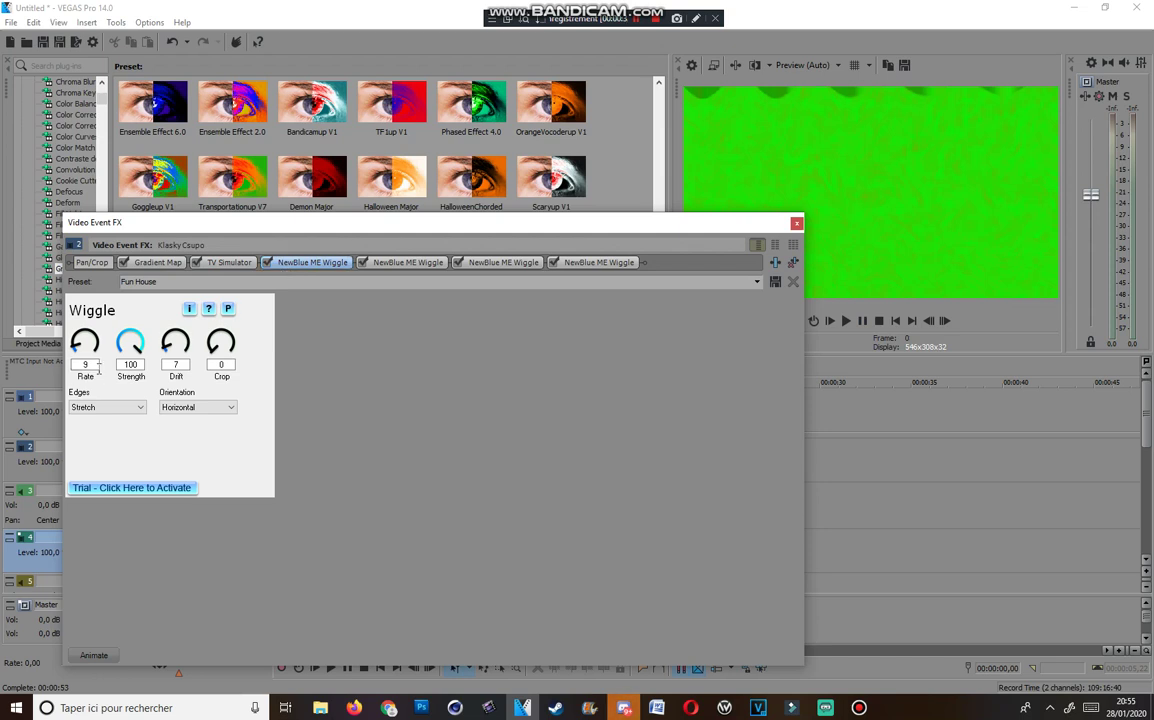
{"action": "left_click_drag", "start_coordinate": [85, 330], "coordinate": [90, 338]}
{"action": "left_click", "coordinate": [128, 338]}
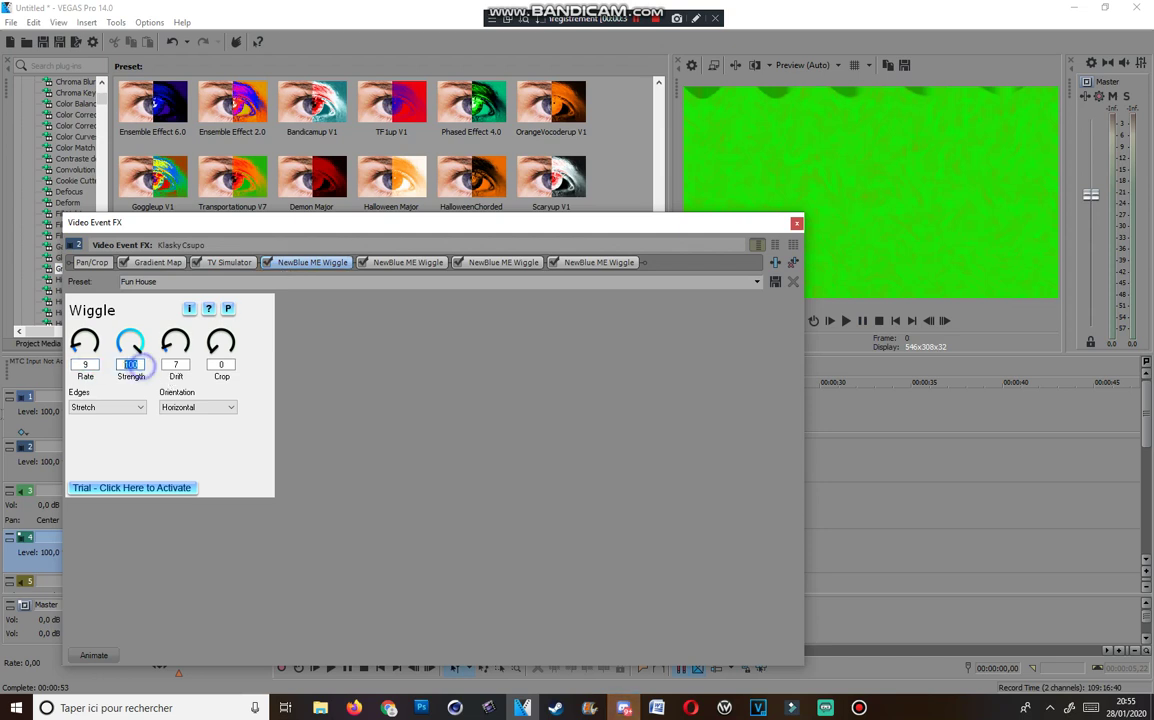
{"action": "left_click", "coordinate": [172, 338]}
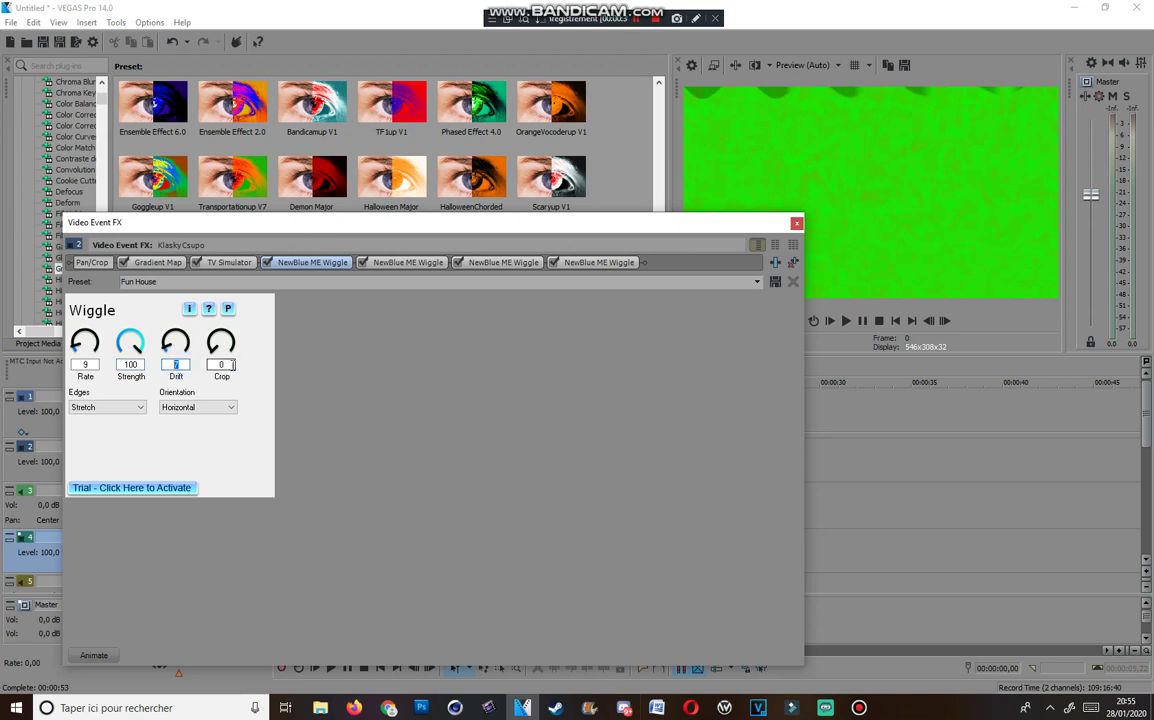
{"action": "left_click", "coordinate": [221, 340]}
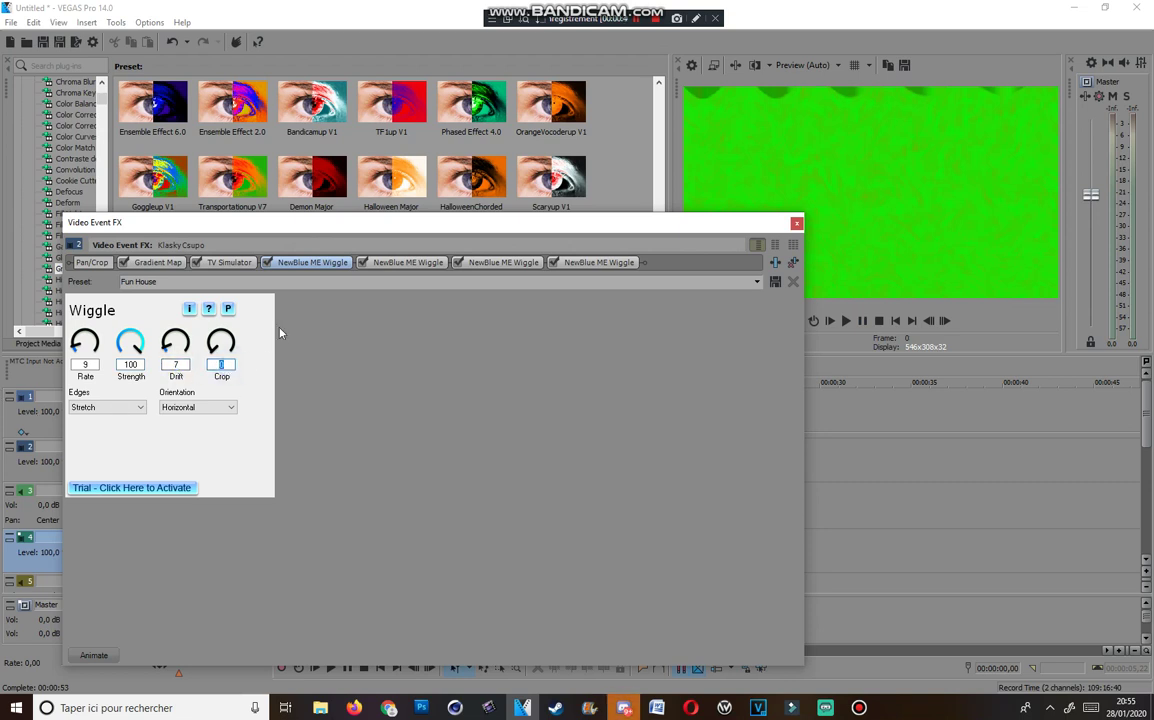
Examine the rate, strength, drift and crop values of the second NewBlue ME Wiggle effect.
{"action": "left_click", "coordinate": [395, 263]}
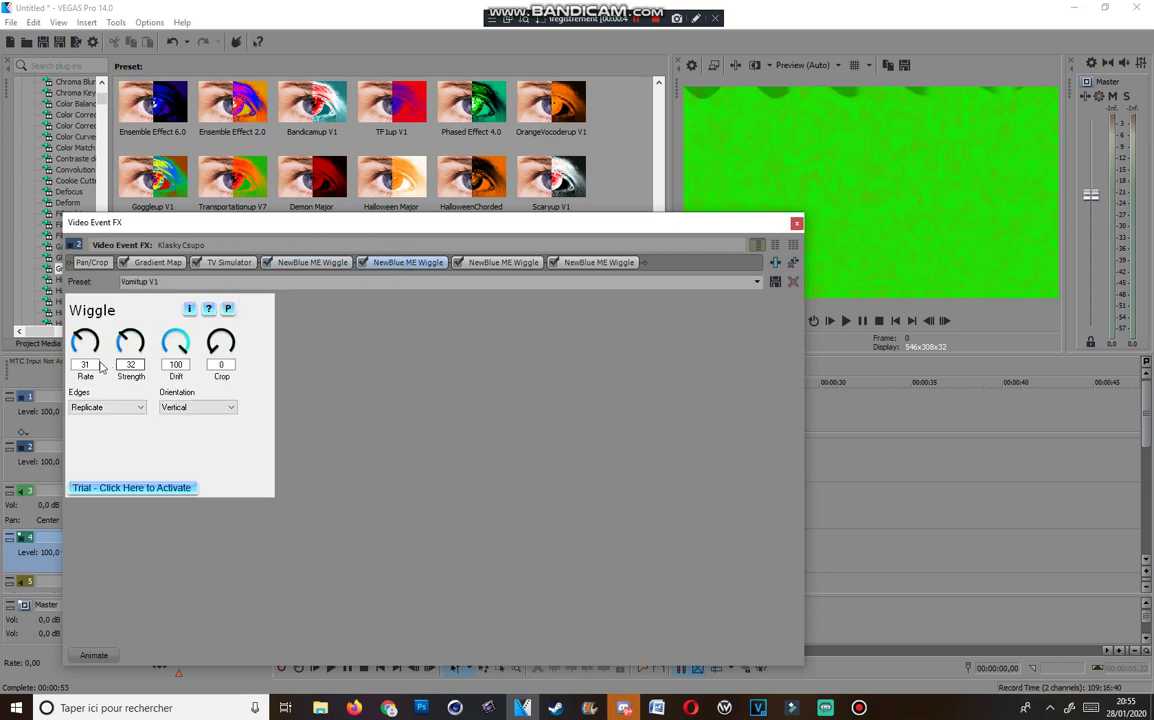
{"action": "left_click", "coordinate": [100, 367]}
{"action": "key", "text": "Tab"}
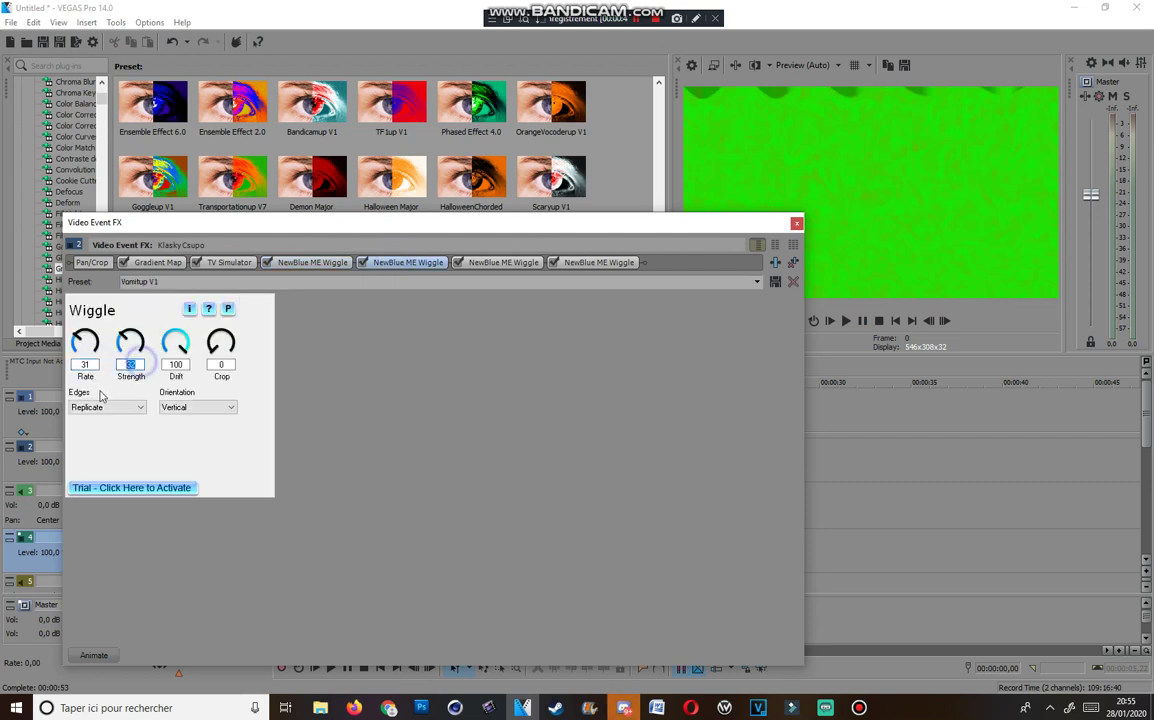
{"action": "left_click", "coordinate": [184, 366]}
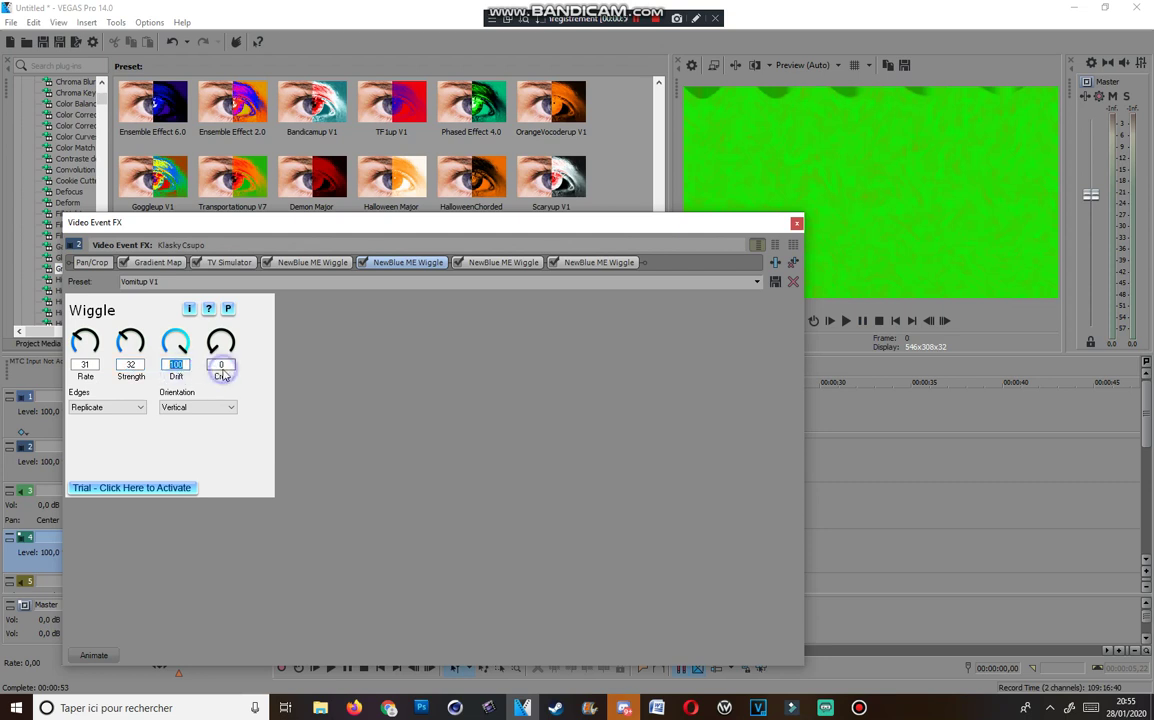
{"action": "left_click", "coordinate": [222, 366]}
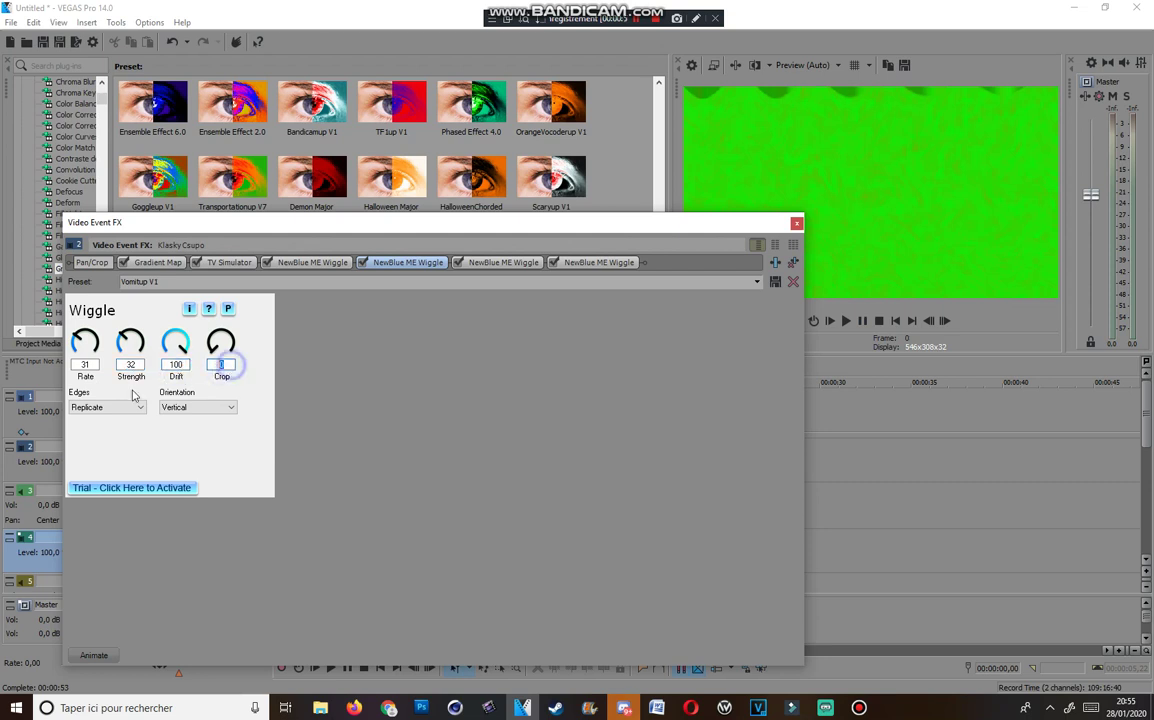
Examine the third NewBlue ME Wiggle effect's rate, strength, drift and crop values and its edges and orientation options.
{"action": "left_click", "coordinate": [518, 263]}
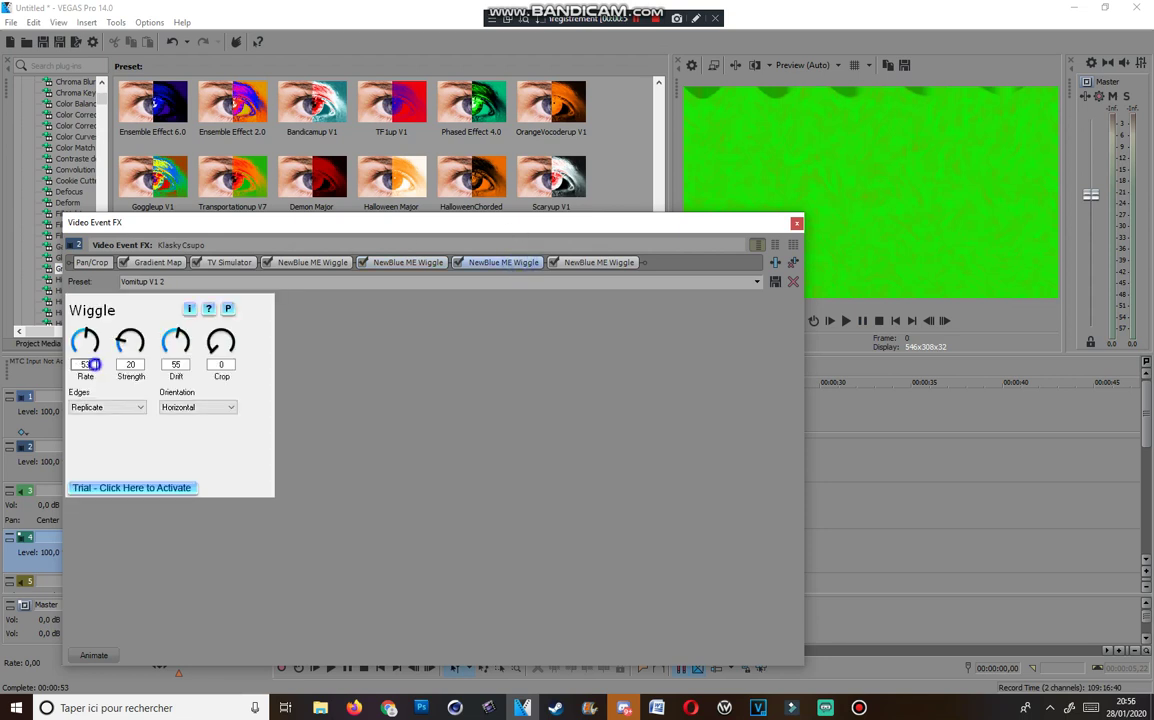
{"action": "left_click", "coordinate": [93, 365]}
{"action": "left_click", "coordinate": [140, 366]}
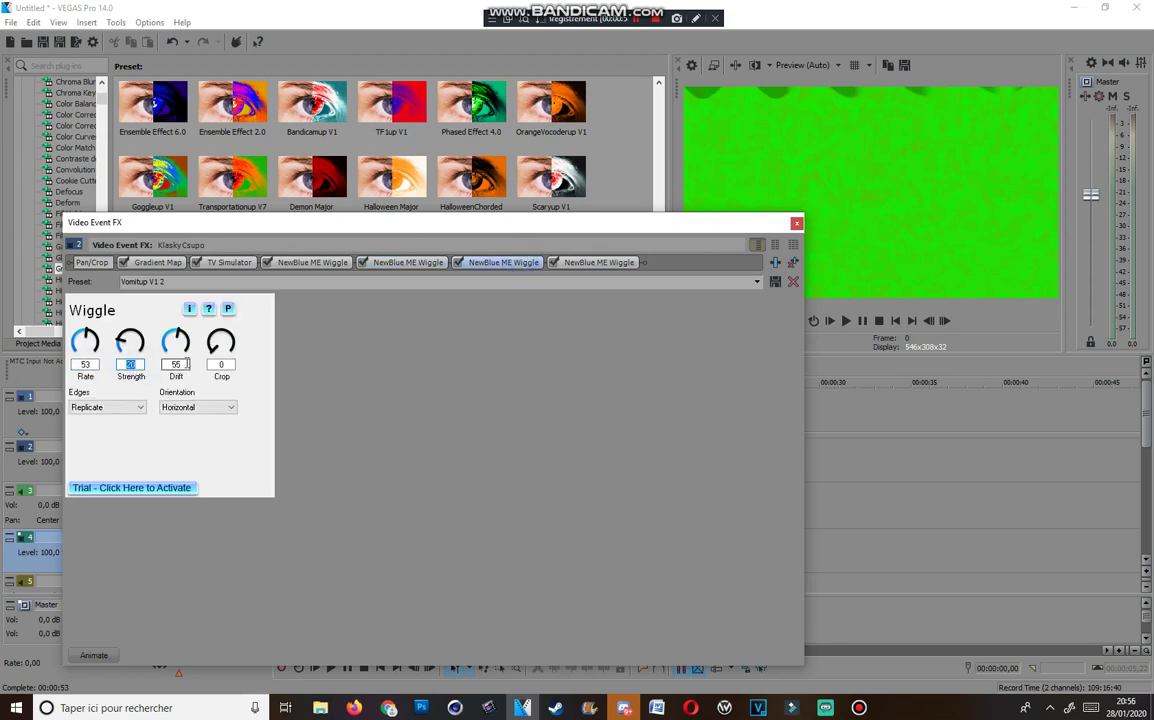
{"action": "left_click", "coordinate": [180, 366]}
{"action": "left_click", "coordinate": [222, 366]}
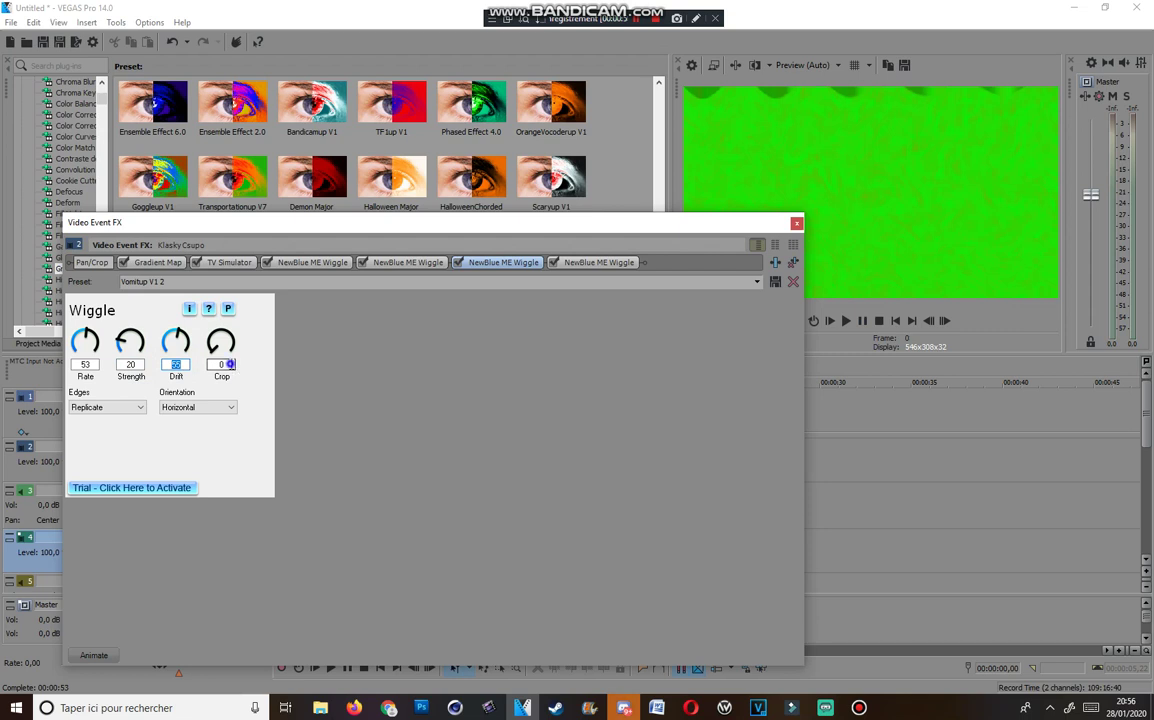
{"action": "left_click", "coordinate": [80, 408]}
{"action": "left_click", "coordinate": [88, 418]}
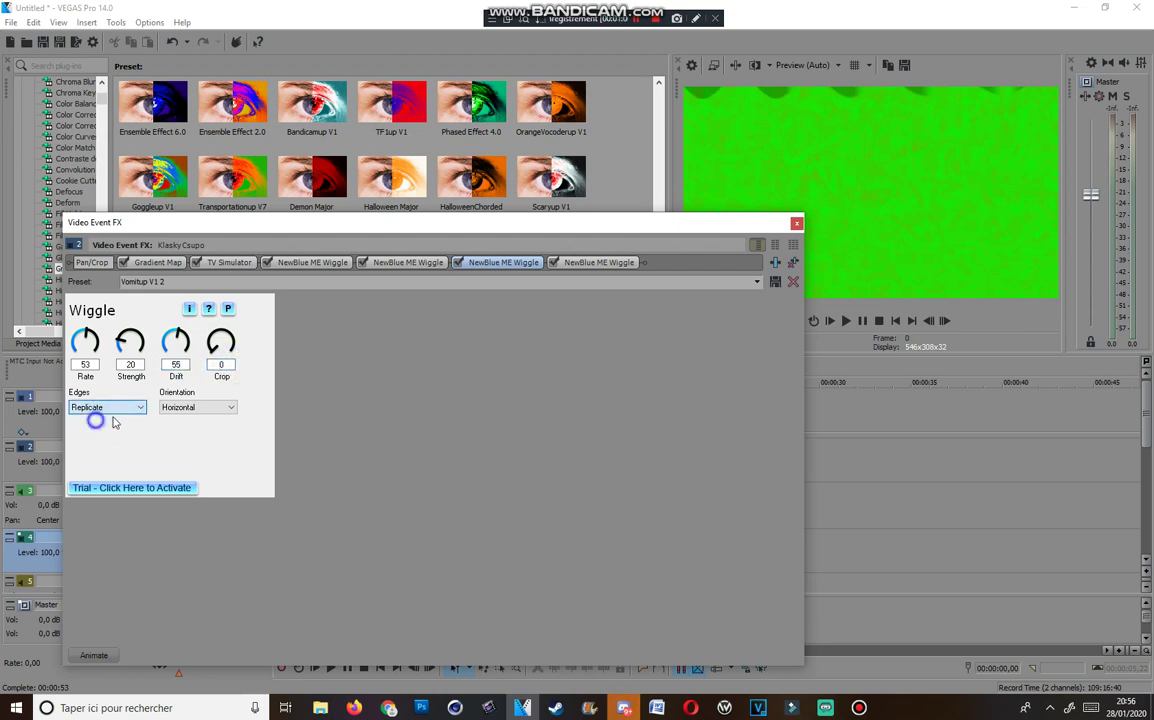
{"action": "left_click", "coordinate": [180, 412]}
{"action": "left_click", "coordinate": [180, 418]}
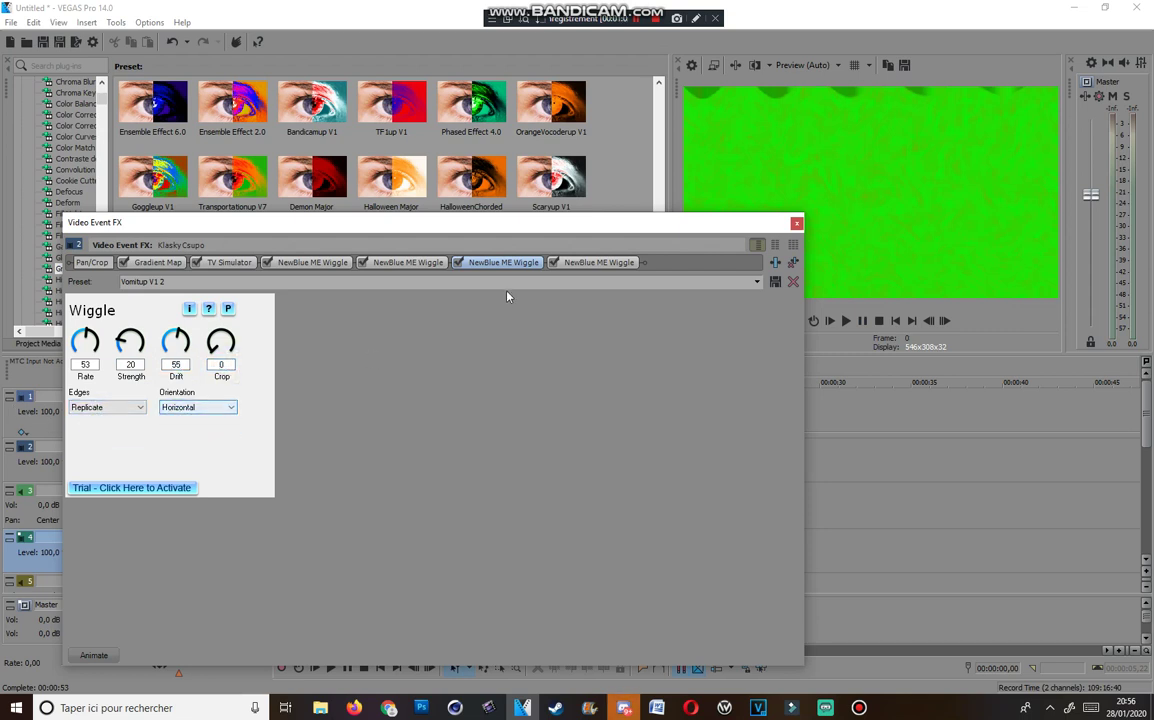
Examine all settings of the fourth NewBlue ME Wiggle effect, including edges and orientation, and close the video event effects.
{"action": "left_click", "coordinate": [610, 264]}
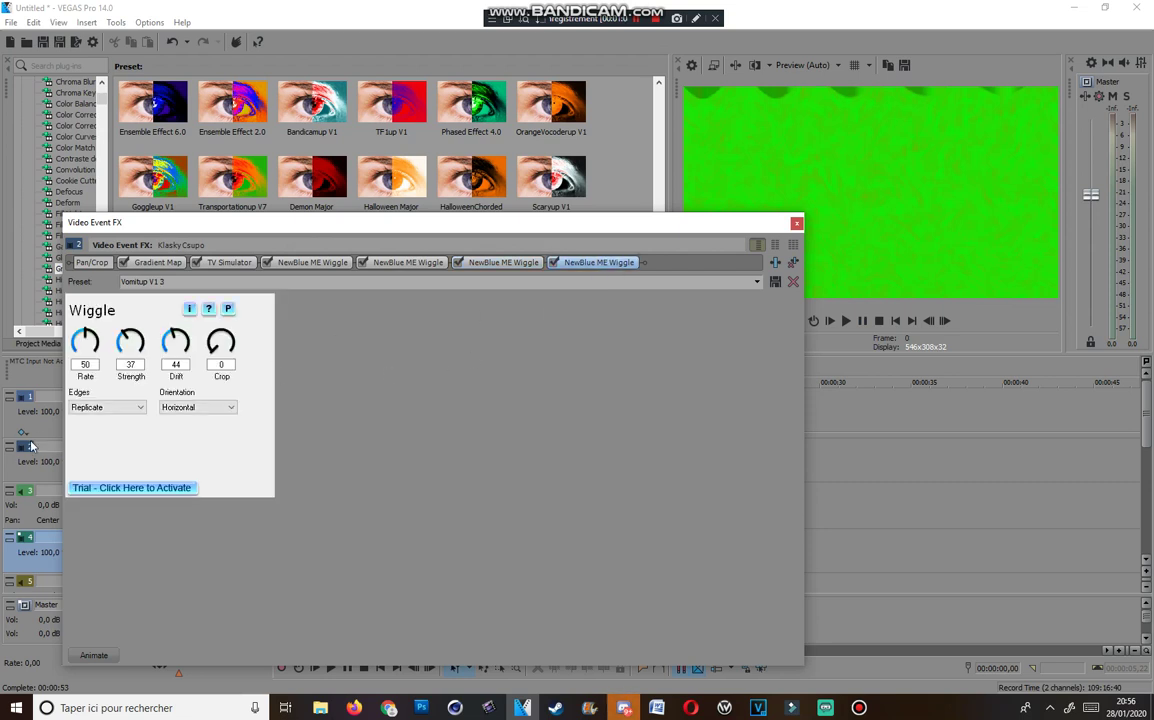
{"action": "left_click", "coordinate": [88, 366]}
{"action": "double_click", "coordinate": [92, 365]}
{"action": "key", "text": "Tab"}
{"action": "key", "text": "Tab"}
{"action": "key", "text": "Tab"}
{"action": "key", "text": "Tab"}
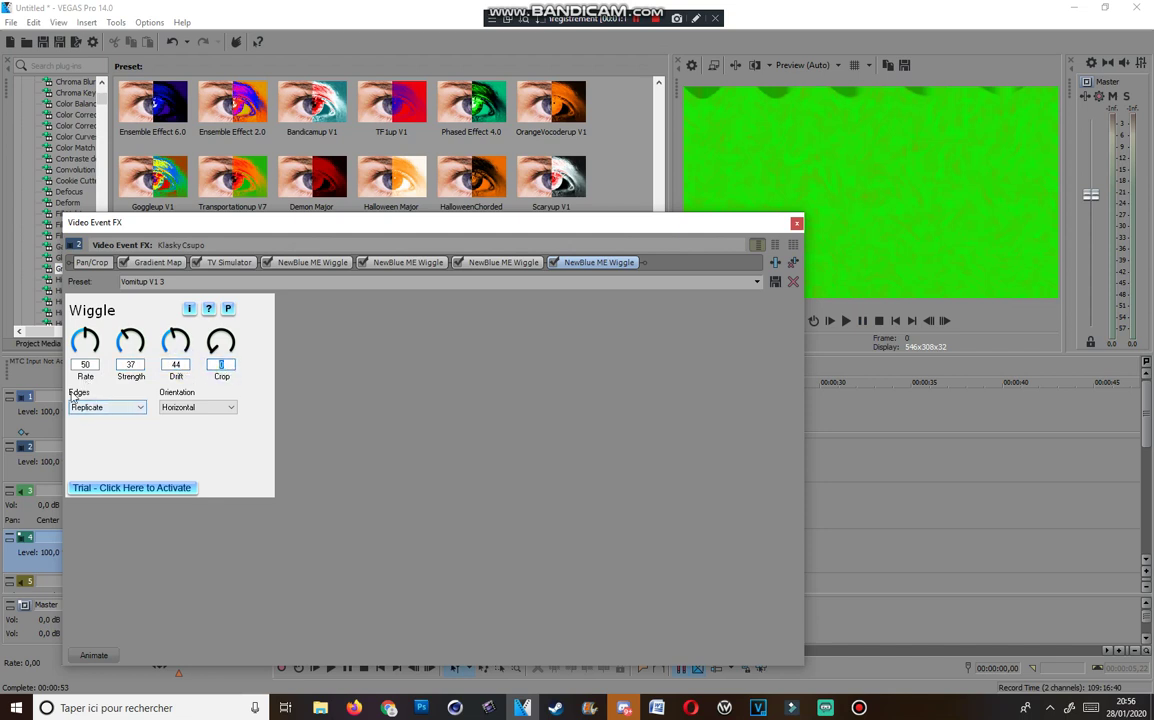
{"action": "left_click", "coordinate": [125, 410]}
{"action": "left_click", "coordinate": [180, 409]}
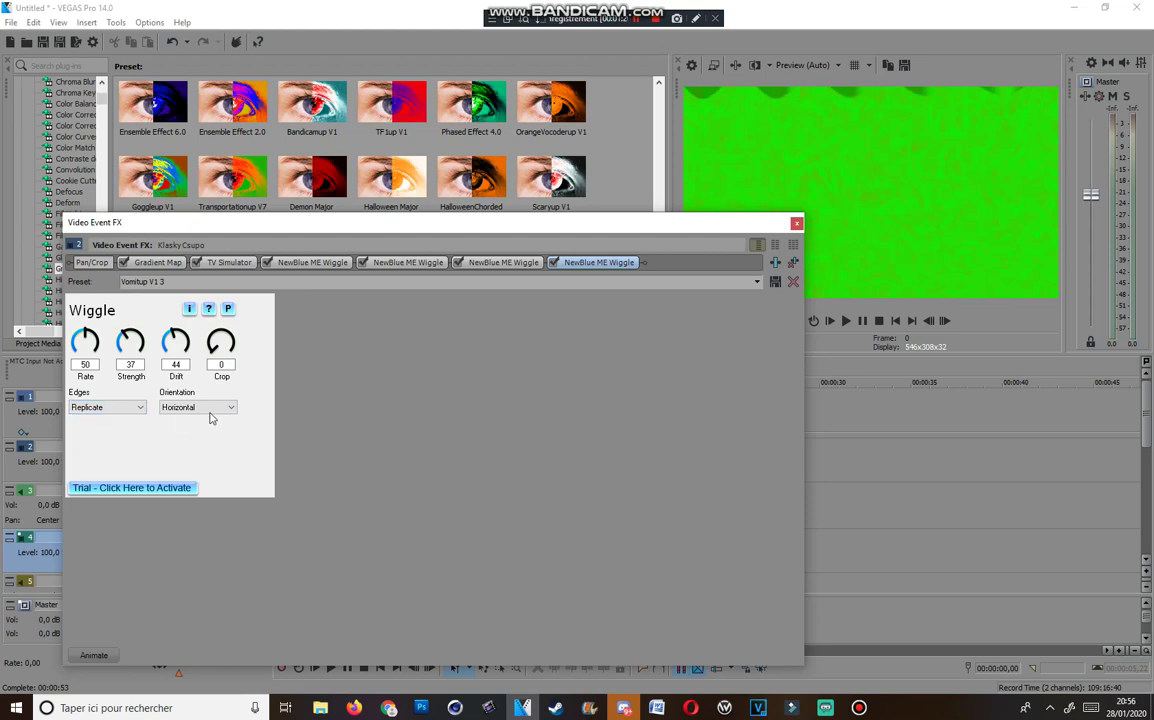
{"action": "left_click", "coordinate": [212, 409]}
{"action": "left_click", "coordinate": [213, 421]}
{"action": "left_click", "coordinate": [796, 223]}
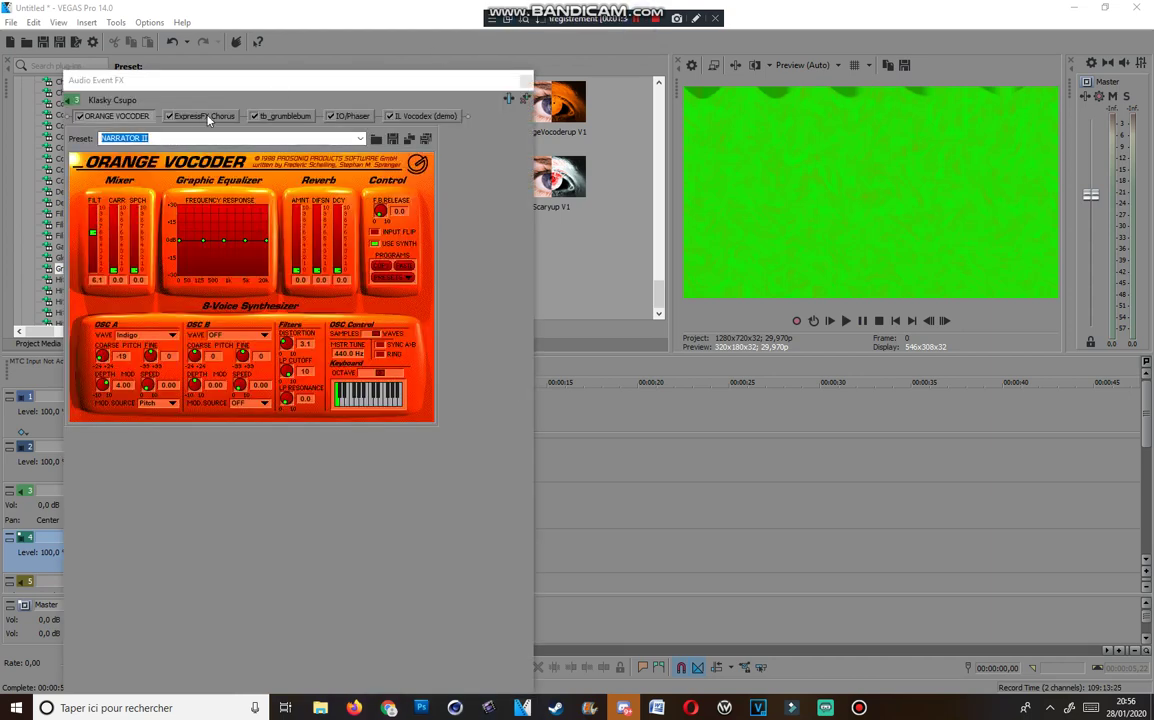
Choose the NARRATOR II preset for the Orange Vocoder effect on the Klasky Csupo audio event.
{"action": "left_click", "coordinate": [358, 138]}
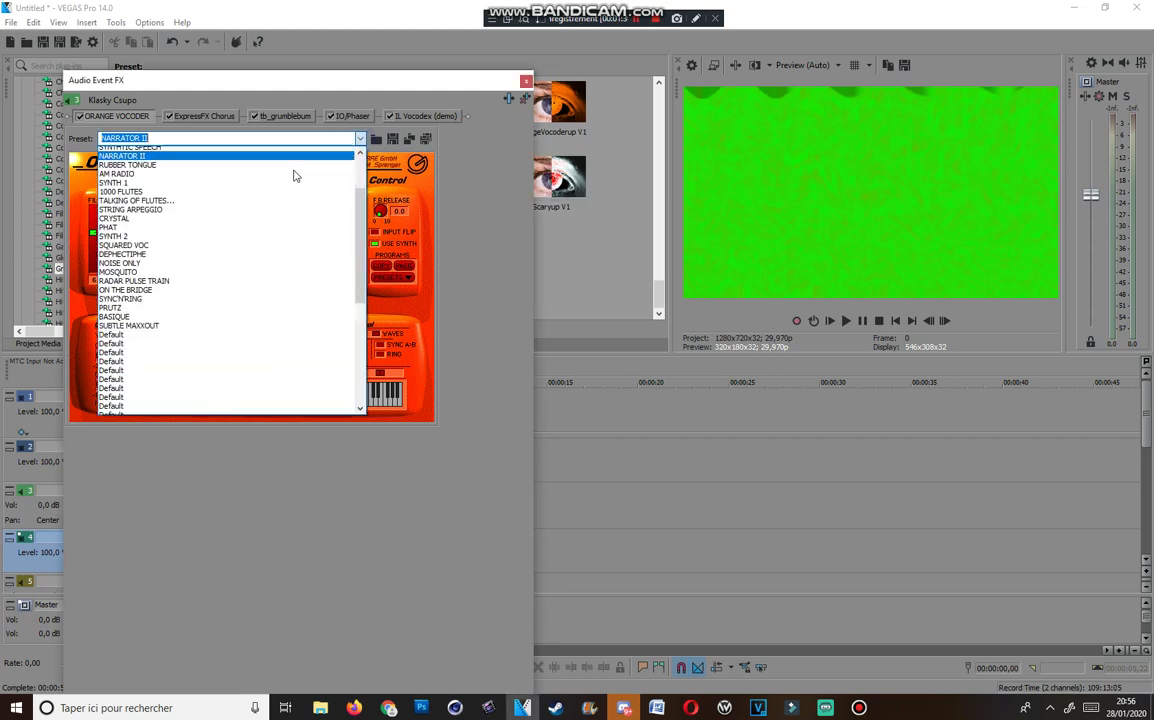
{"action": "scroll", "coordinate": [183, 220], "scroll_direction": "up", "scroll_amount": 5}
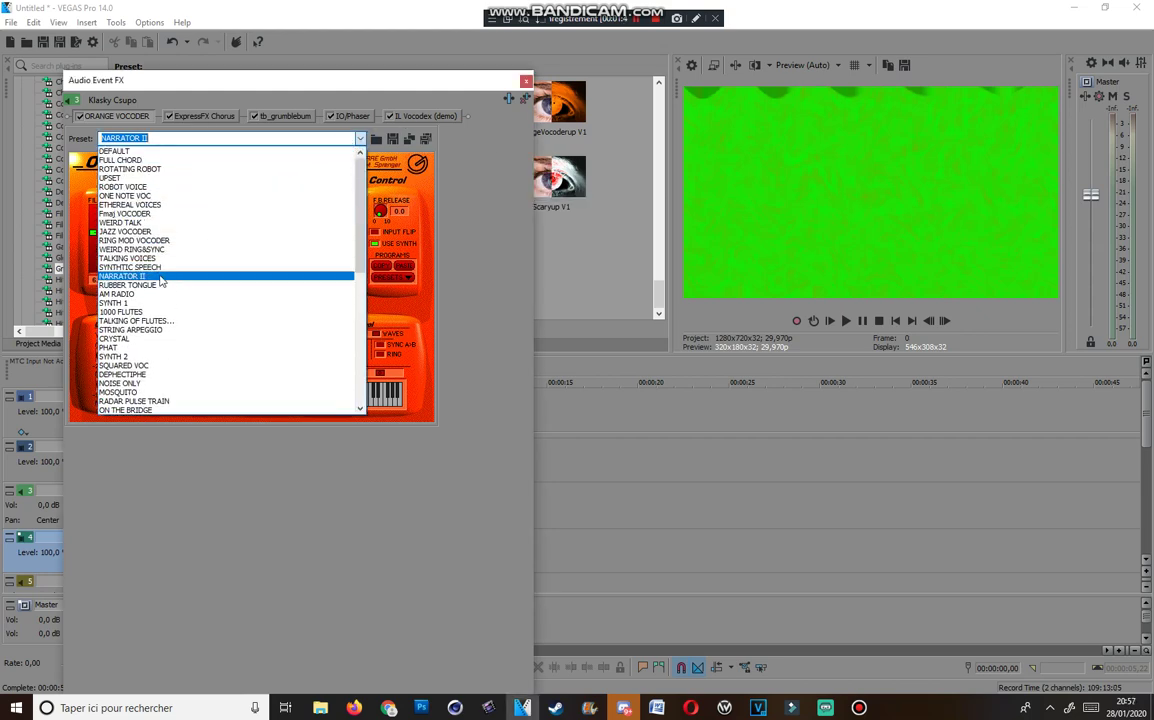
{"action": "left_click", "coordinate": [158, 277]}
Choose the [Sys] Wacky 1 preset for the ExpressFX Chorus effect and open the tb_grumblebum settings.
{"action": "left_click", "coordinate": [203, 116]}
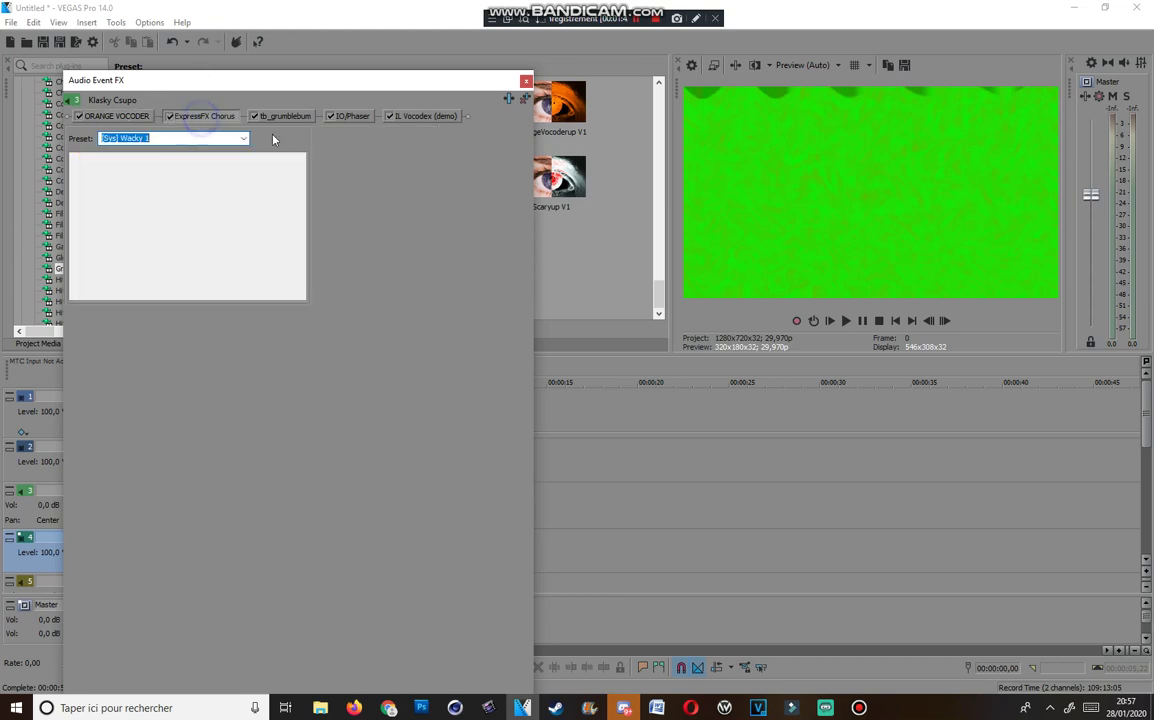
{"action": "left_click", "coordinate": [243, 138]}
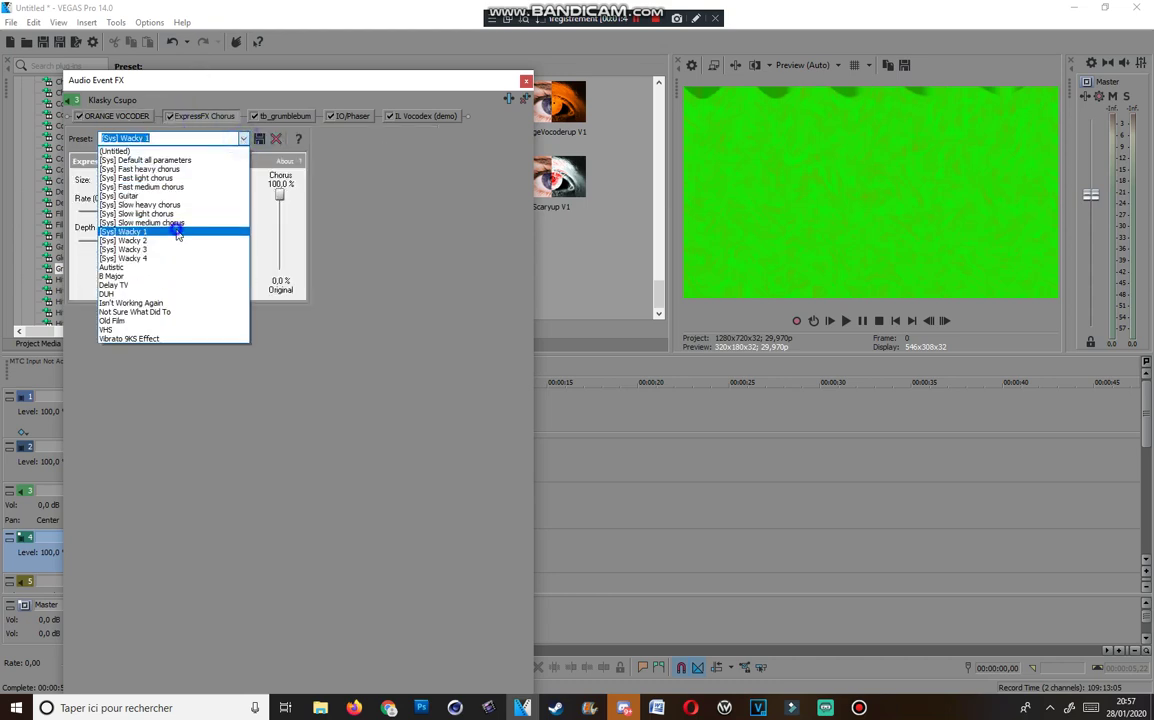
{"action": "left_click", "coordinate": [258, 118]}
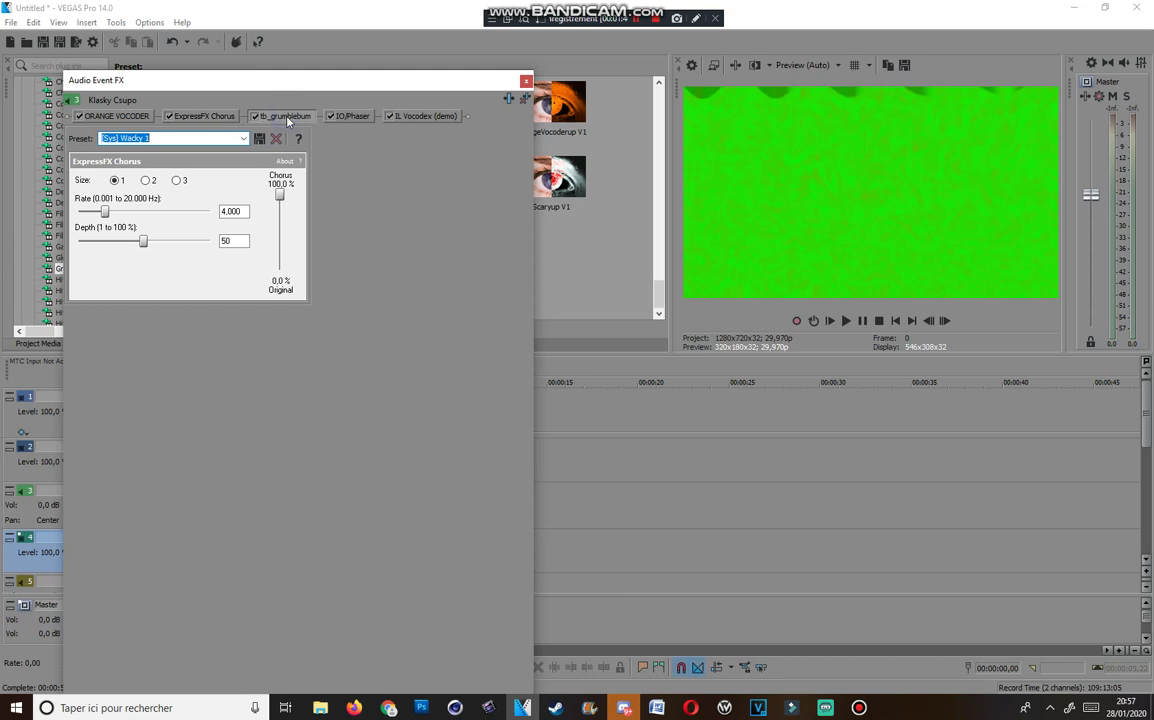
Choose the 16 Segments preset for the IO/Phaser effect.
{"action": "left_click", "coordinate": [355, 117]}
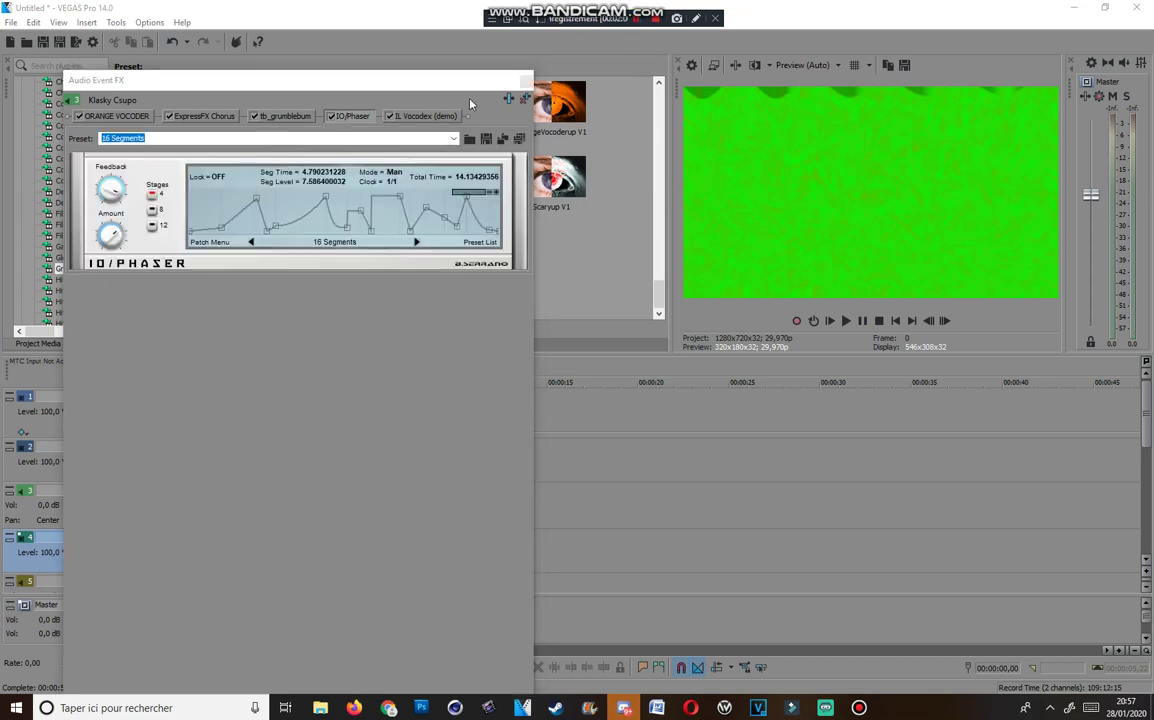
{"action": "left_click", "coordinate": [453, 138]}
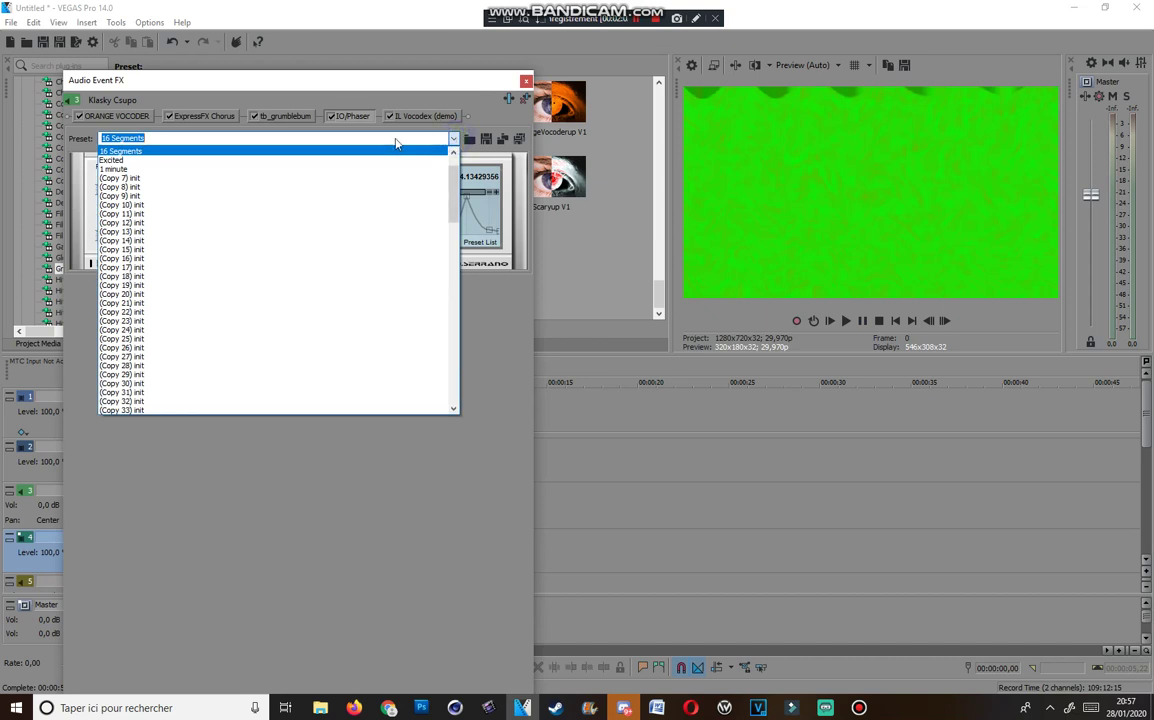
{"action": "scroll", "coordinate": [322, 175], "scroll_direction": "up", "scroll_amount": 2}
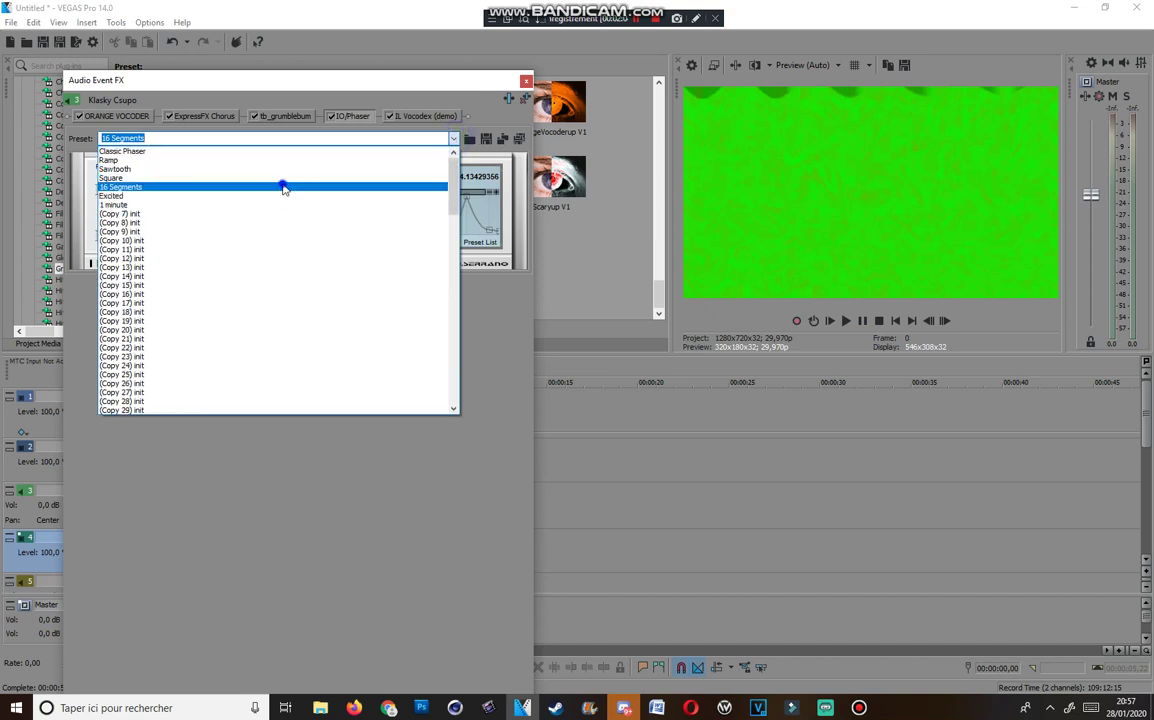
{"action": "left_click", "coordinate": [283, 188]}
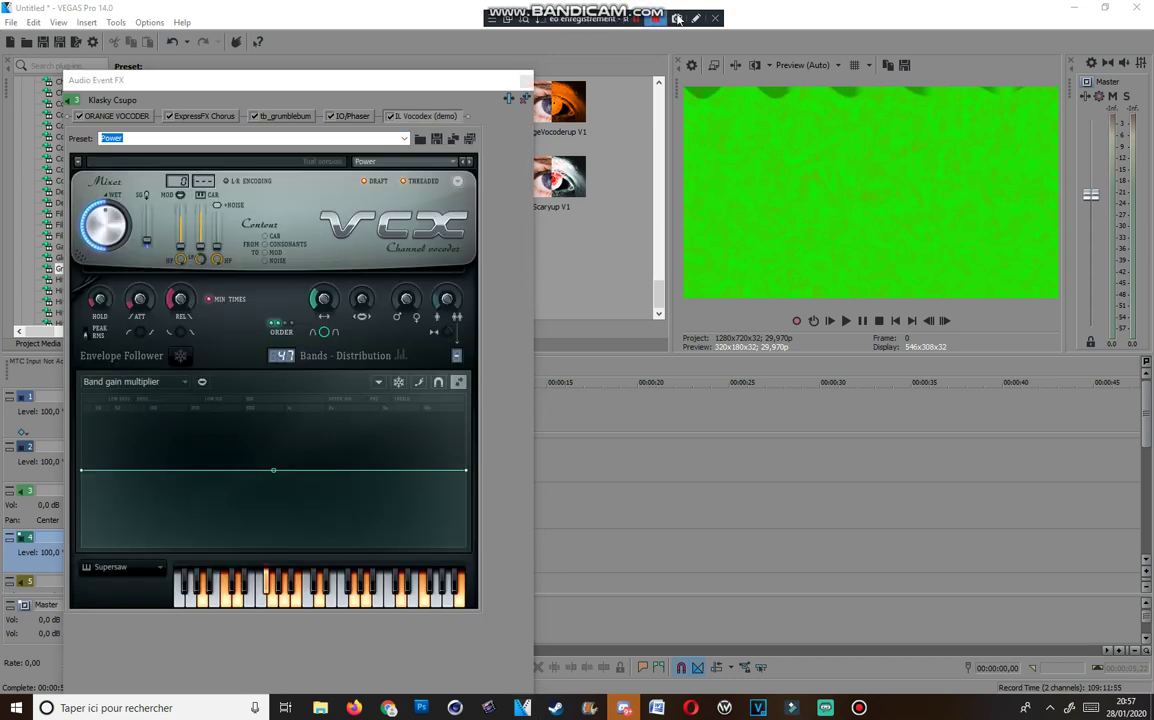
{"action": "left_click", "coordinate": [696, 19]}
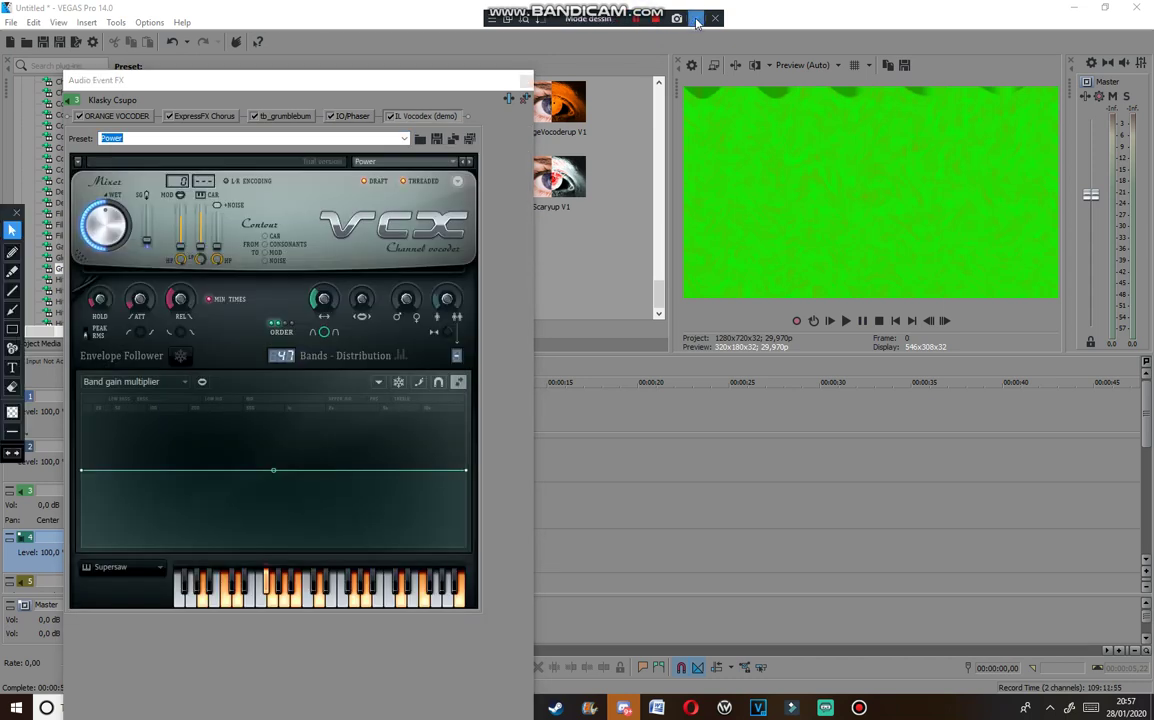
{"action": "left_click", "coordinate": [12, 329]}
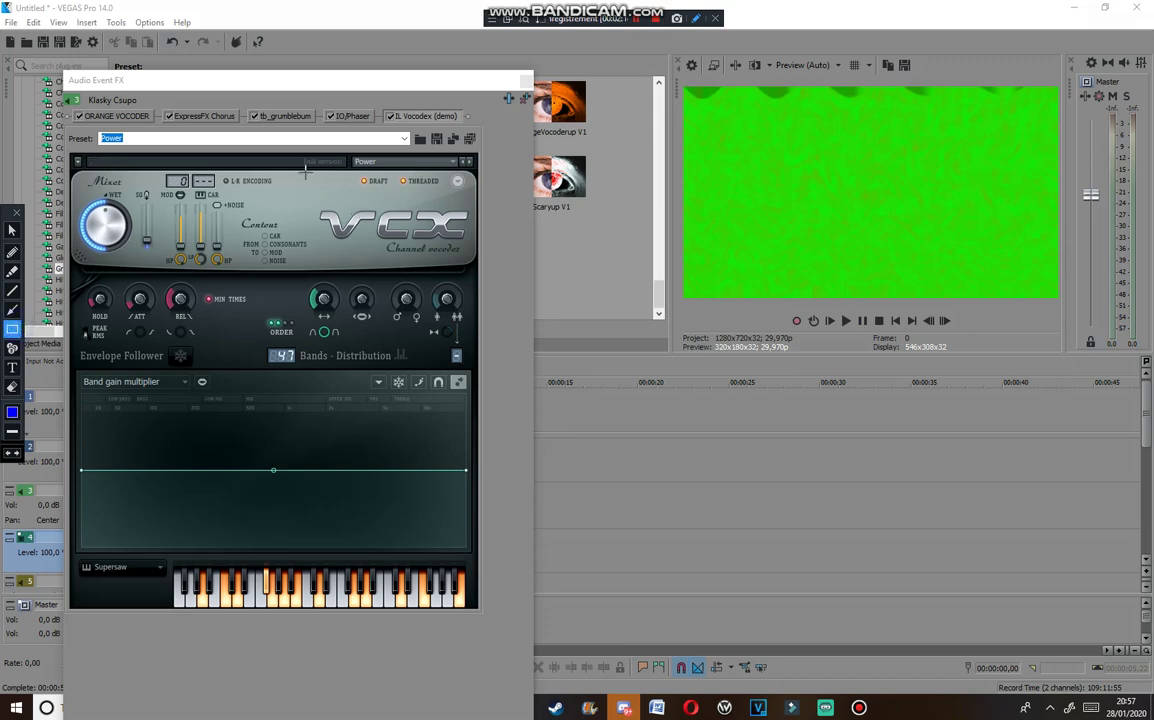
{"action": "left_click", "coordinate": [12, 230]}
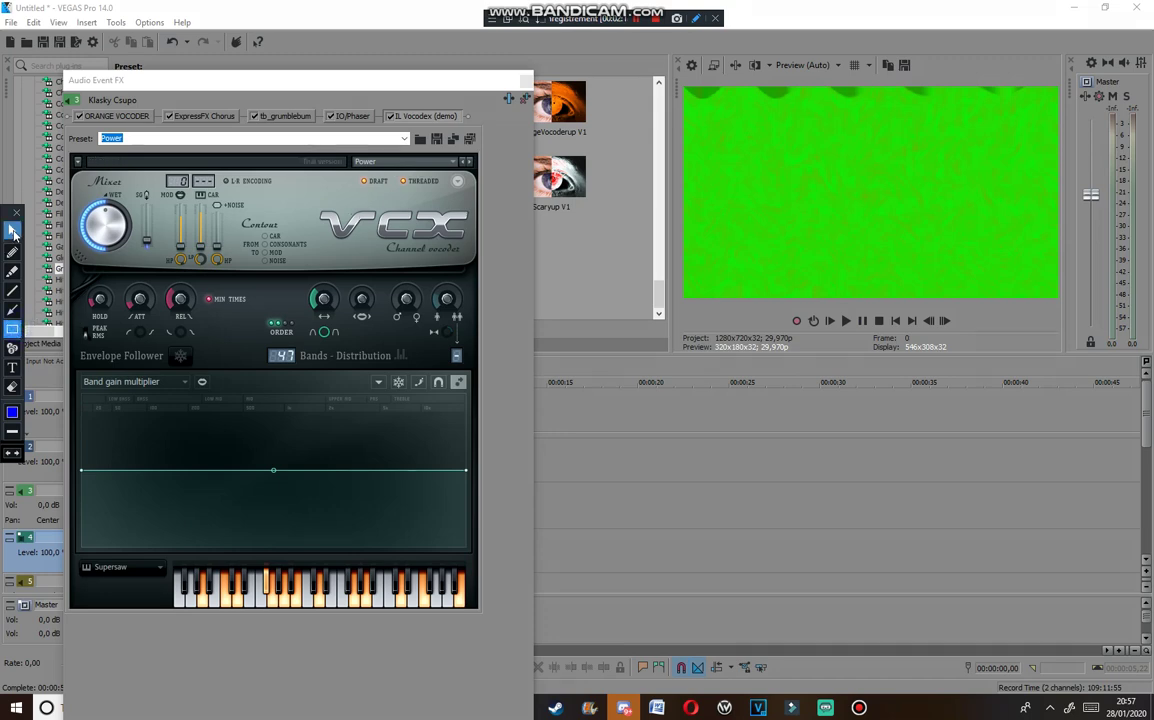
Choose the Power preset and the Supersaw carrier tone for the IL Vocodex effect.
{"action": "left_click", "coordinate": [401, 164]}
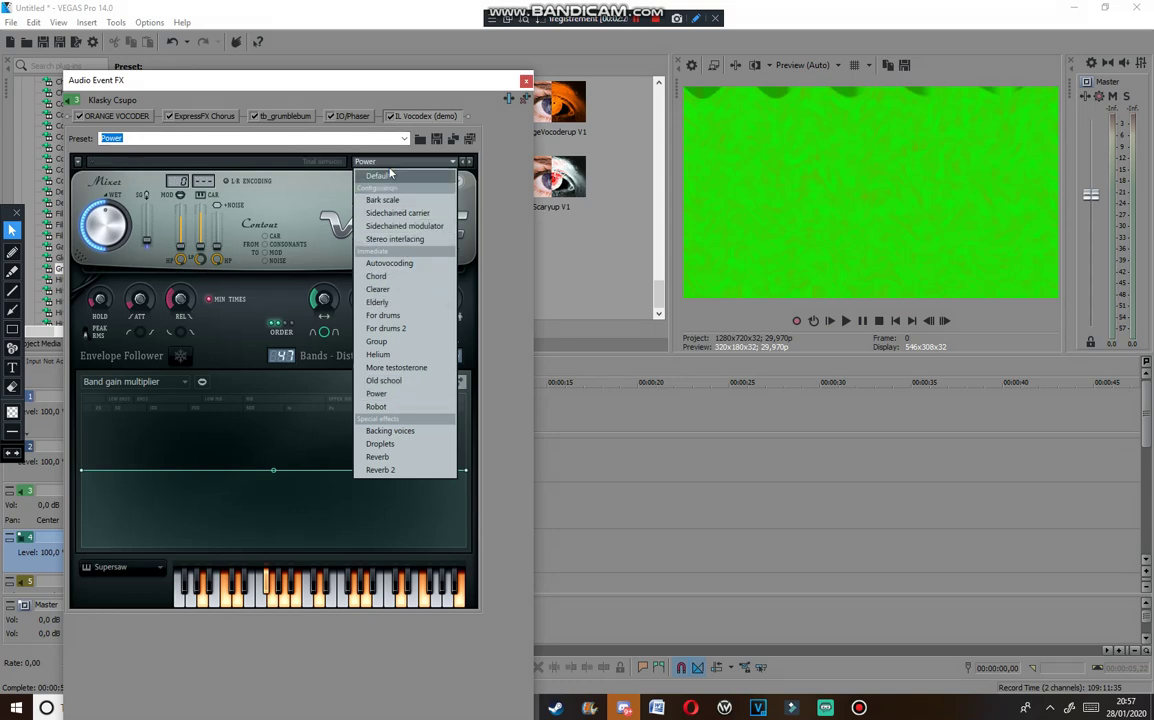
{"action": "left_click", "coordinate": [386, 163]}
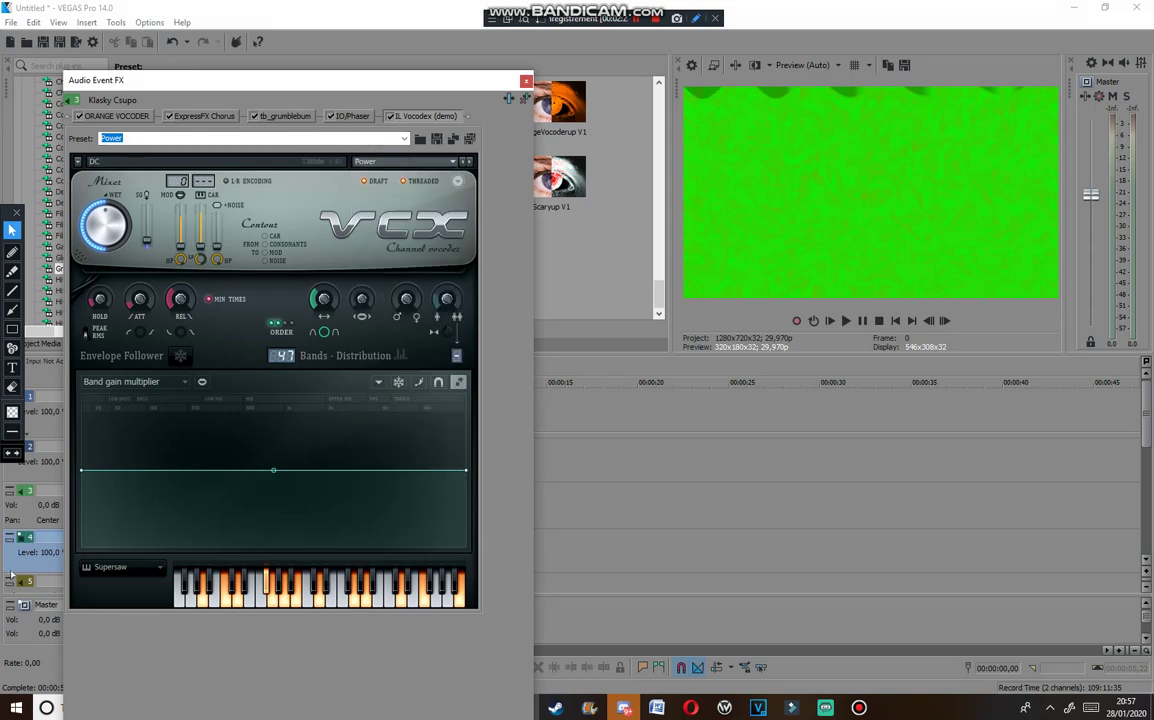
{"action": "left_click", "coordinate": [143, 568]}
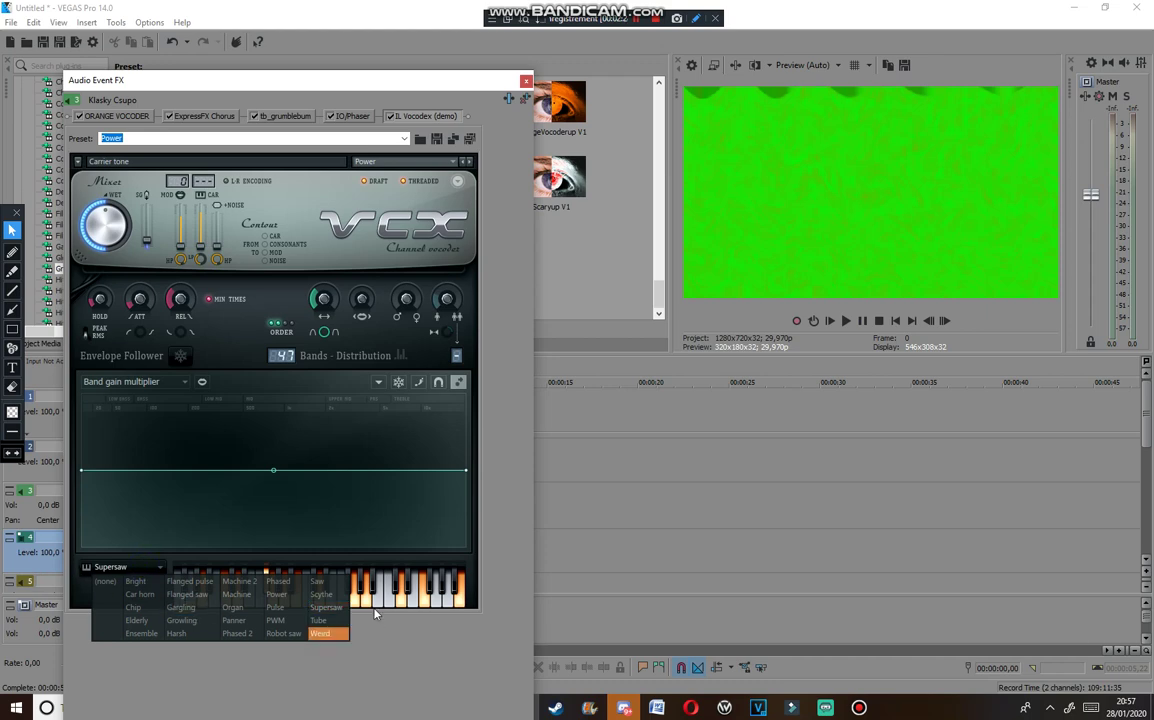
{"action": "left_click", "coordinate": [336, 609]}
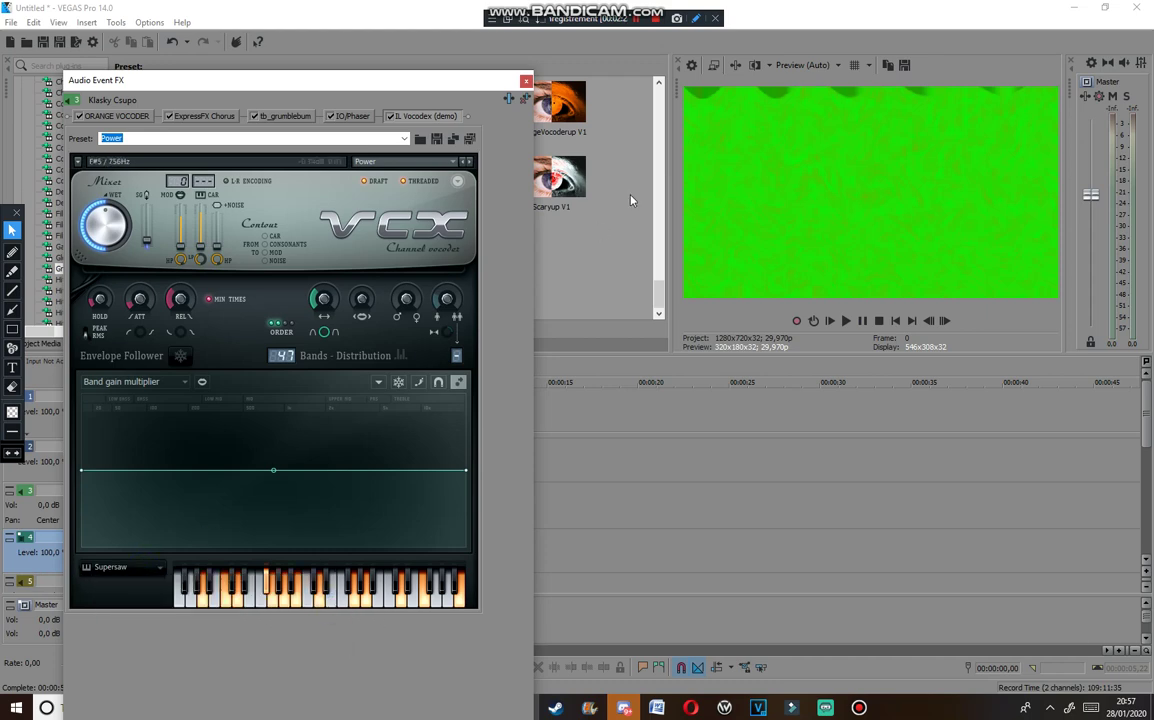
Outline the Vocodex keyboard with a blue rectangle and surround it with blue arrows pointing at its keys.
{"action": "left_click", "coordinate": [13, 329]}
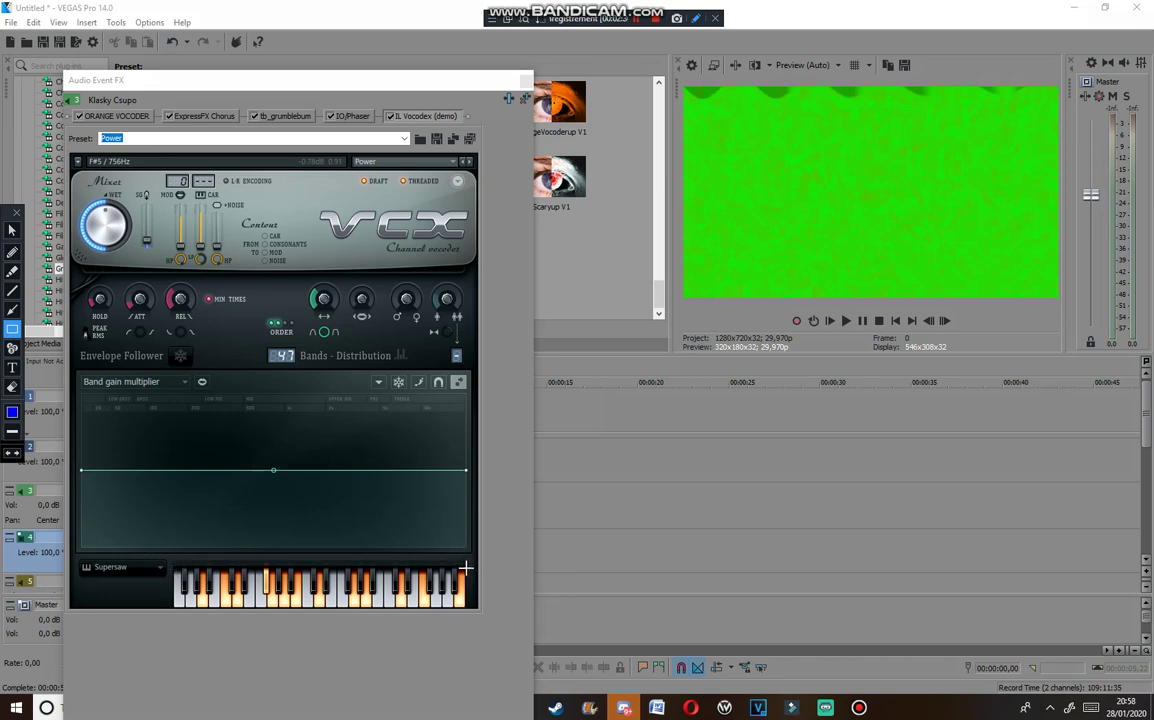
{"action": "mouse_move", "coordinate": [465, 568]}
{"action": "left_mouse_down"}
{"action": "mouse_move", "coordinate": [386, 600]}
{"action": "mouse_move", "coordinate": [169, 606]}
{"action": "left_mouse_up"}
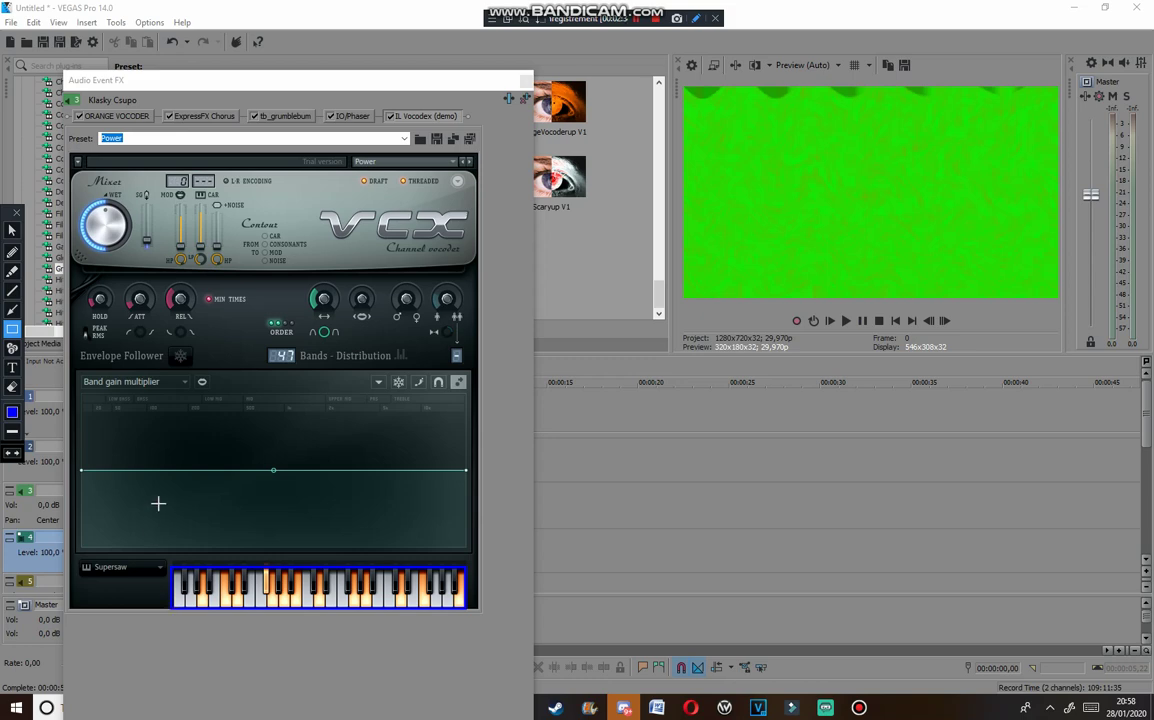
{"action": "left_click", "coordinate": [13, 310]}
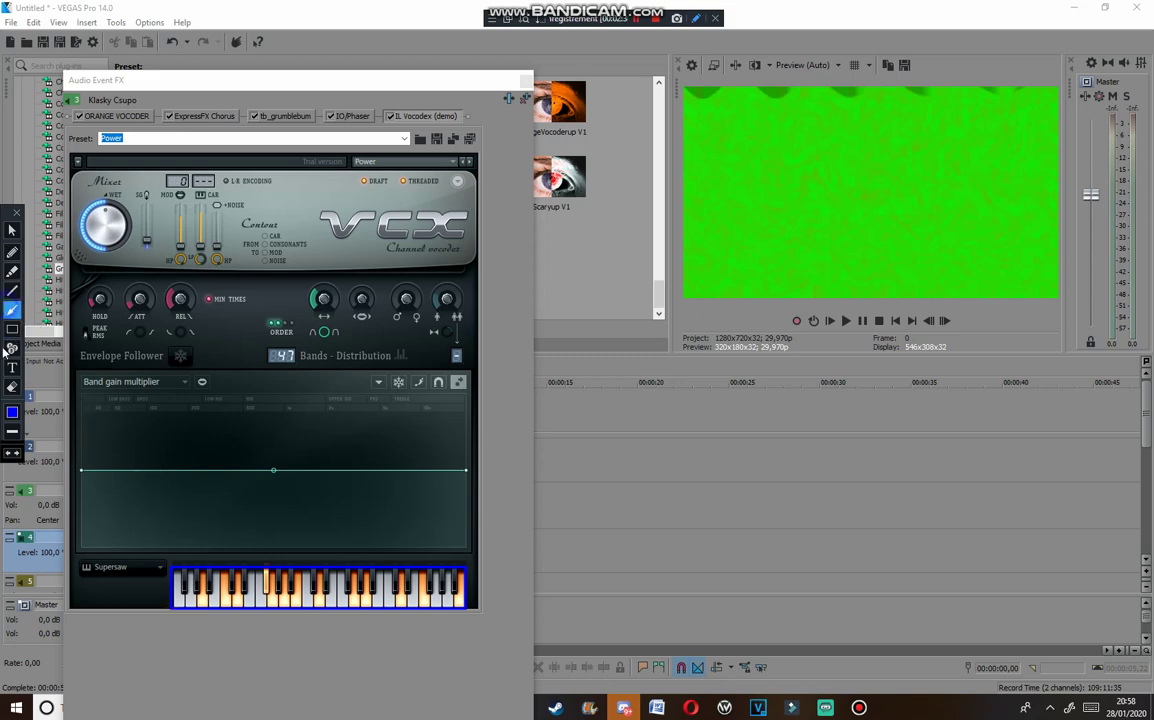
{"action": "left_click_drag", "start_coordinate": [108, 470], "coordinate": [158, 553]}
{"action": "left_click_drag", "start_coordinate": [190, 427], "coordinate": [200, 490]}
{"action": "left_click_drag", "start_coordinate": [251, 410], "coordinate": [257, 537]}
{"action": "left_click_drag", "start_coordinate": [304, 416], "coordinate": [301, 535]}
{"action": "left_click_drag", "start_coordinate": [376, 419], "coordinate": [342, 521]}
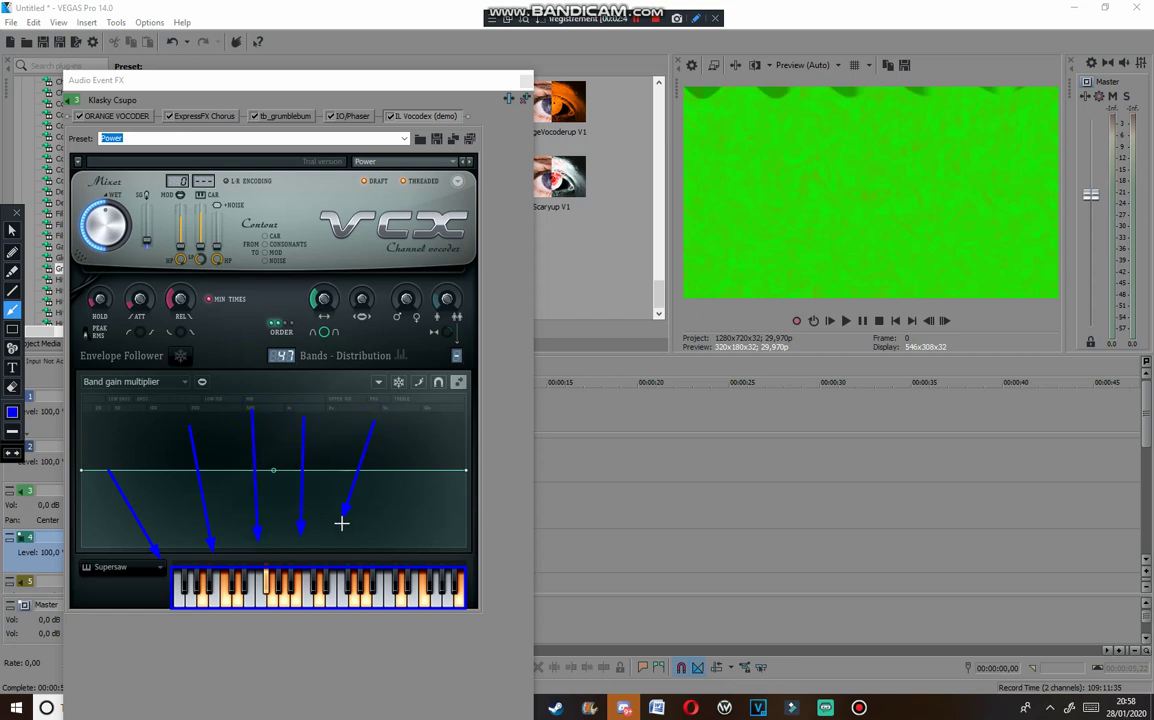
{"action": "left_click_drag", "start_coordinate": [422, 402], "coordinate": [411, 451]}
{"action": "mouse_move", "coordinate": [471, 409]}
{"action": "left_mouse_down"}
{"action": "mouse_move", "coordinate": [428, 487]}
{"action": "mouse_move", "coordinate": [418, 537]}
{"action": "left_mouse_up"}
{"action": "left_click_drag", "start_coordinate": [555, 422], "coordinate": [470, 530]}
{"action": "mouse_move", "coordinate": [626, 470]}
{"action": "left_mouse_down"}
{"action": "mouse_move", "coordinate": [572, 489]}
{"action": "mouse_move", "coordinate": [476, 553]}
{"action": "left_mouse_up"}
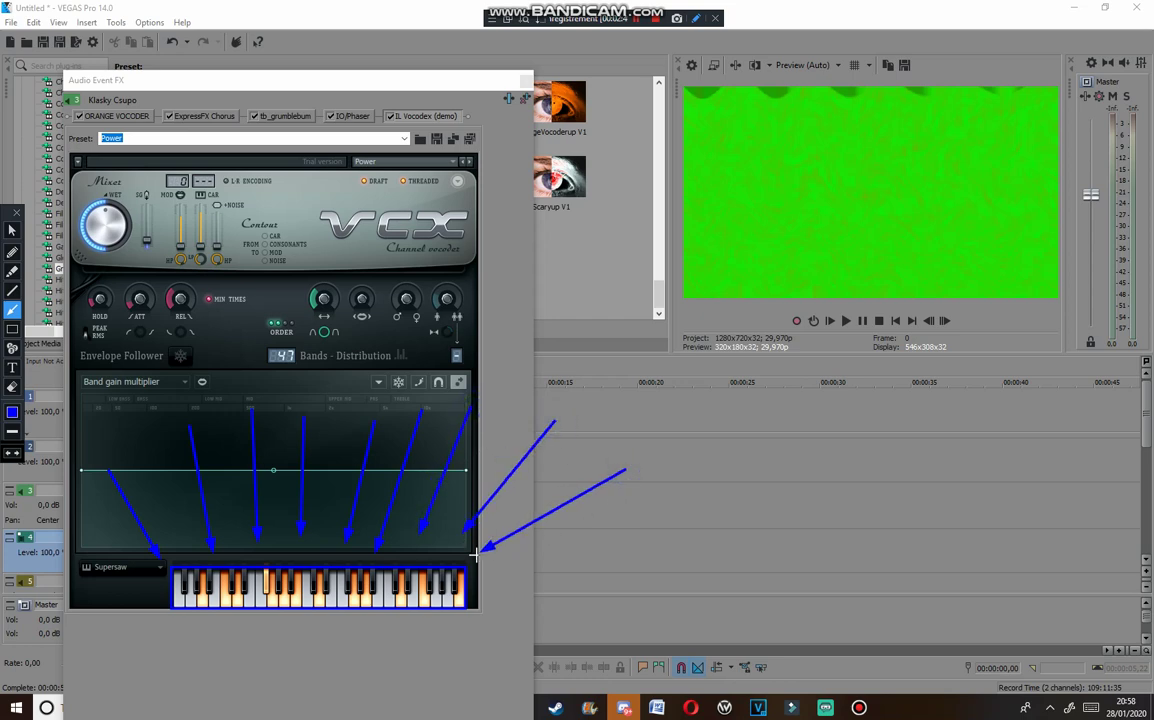
{"action": "left_click_drag", "start_coordinate": [667, 544], "coordinate": [480, 580]}
{"action": "left_click_drag", "start_coordinate": [669, 596], "coordinate": [502, 610]}
{"action": "left_click_drag", "start_coordinate": [596, 664], "coordinate": [479, 636]}
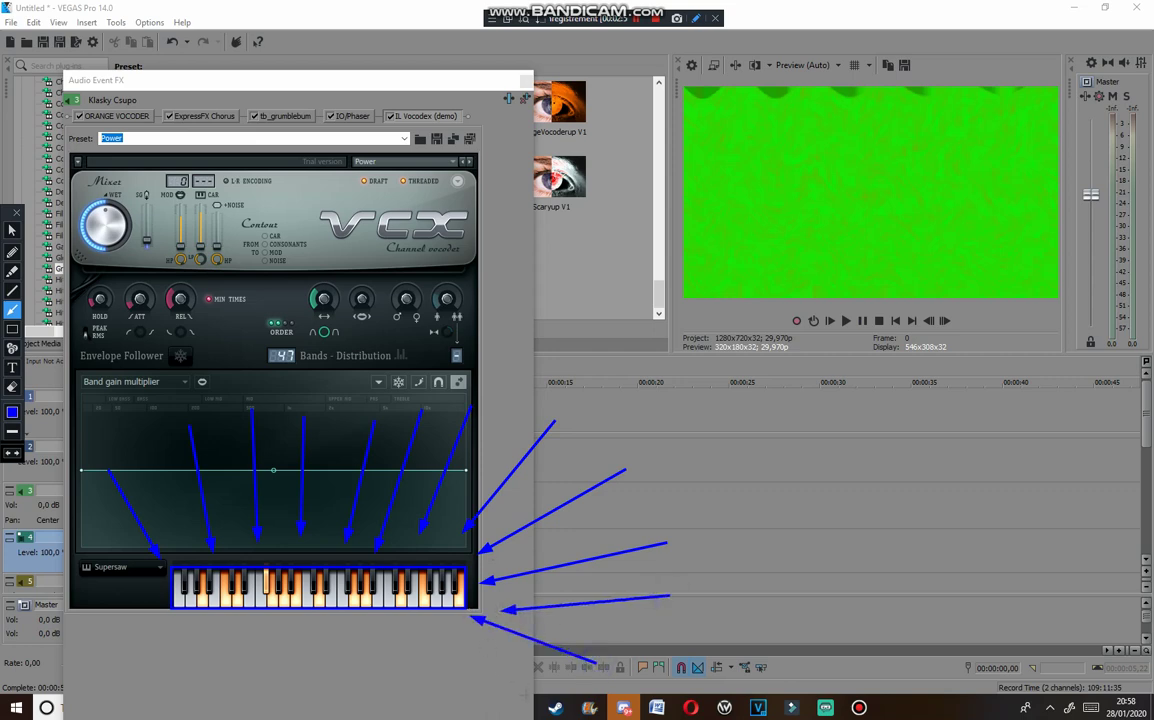
{"action": "left_click_drag", "start_coordinate": [518, 693], "coordinate": [434, 626]}
{"action": "left_click_drag", "start_coordinate": [455, 700], "coordinate": [391, 616]}
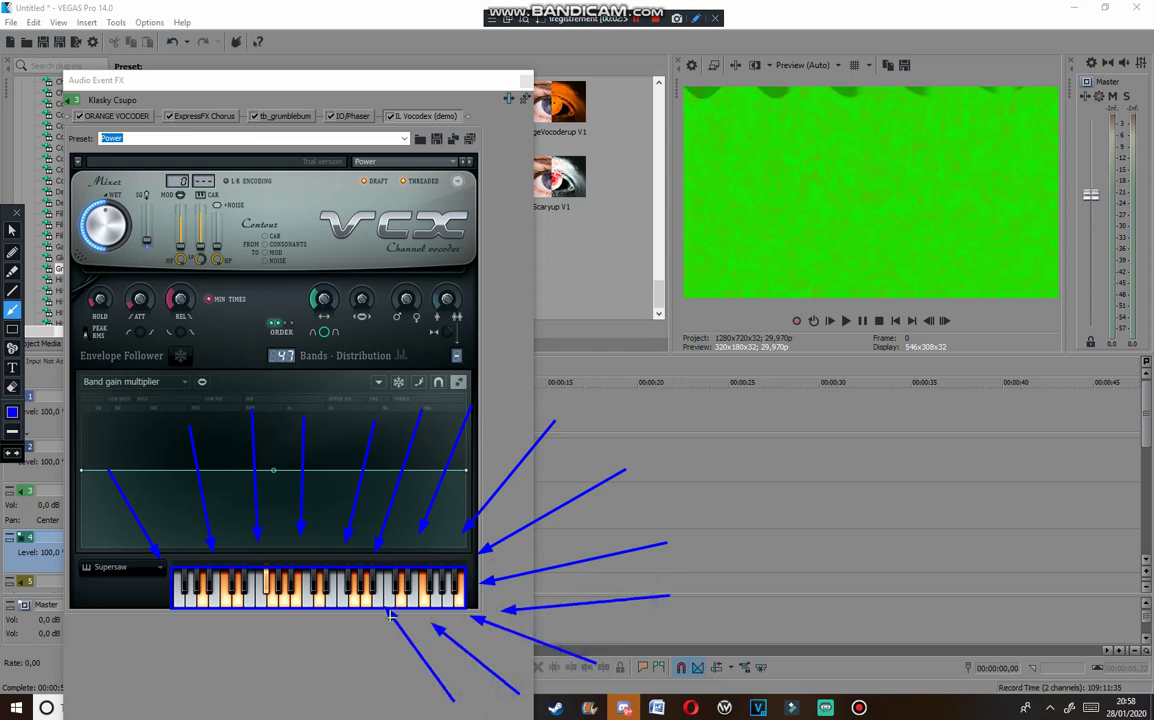
{"action": "left_click_drag", "start_coordinate": [368, 690], "coordinate": [350, 618]}
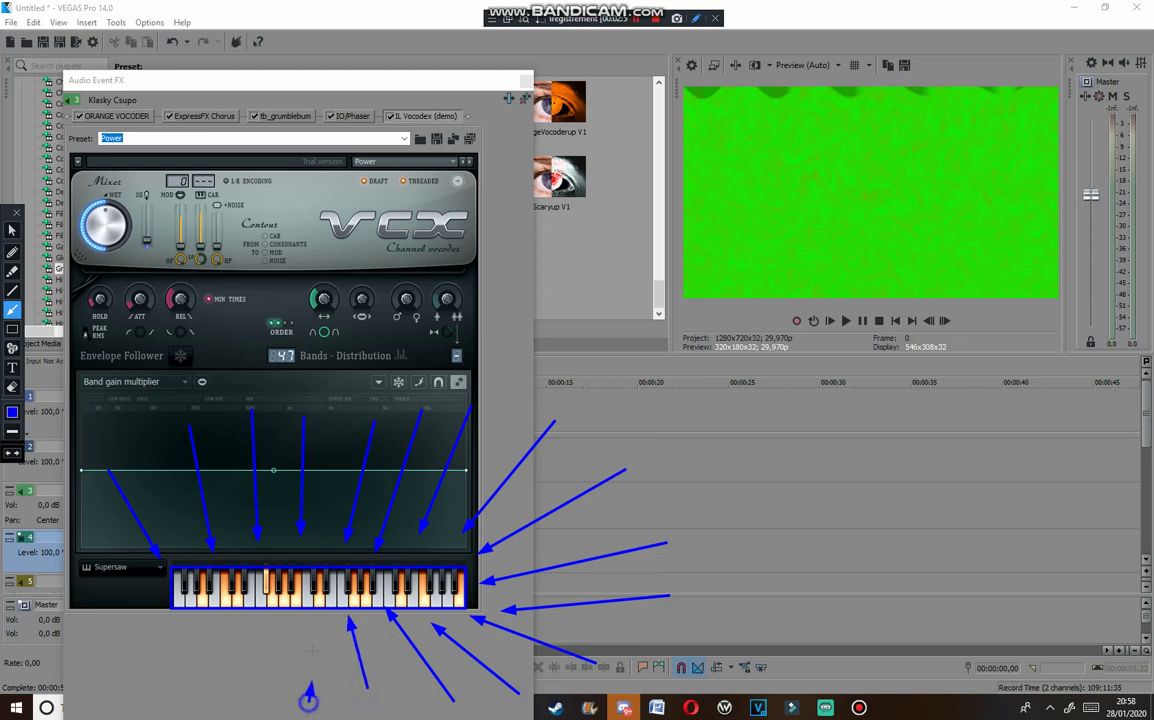
{"action": "left_click_drag", "start_coordinate": [310, 700], "coordinate": [312, 622]}
{"action": "left_click_drag", "start_coordinate": [230, 702], "coordinate": [266, 622]}
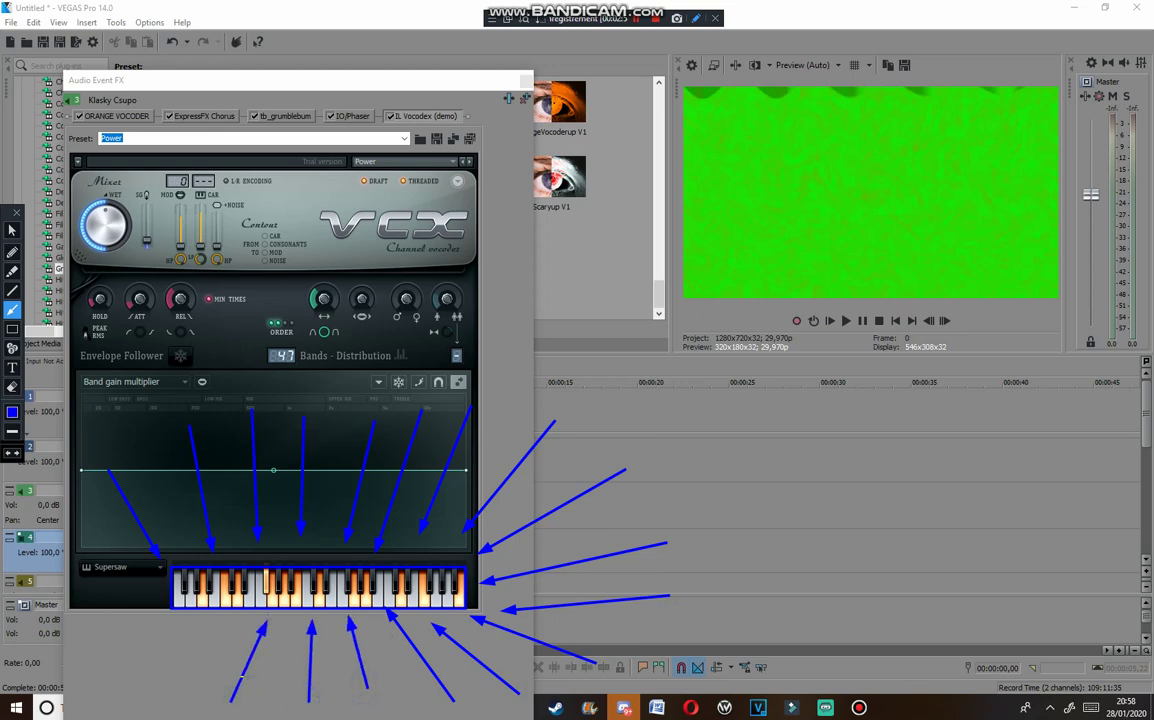
{"action": "left_click_drag", "start_coordinate": [273, 696], "coordinate": [285, 634]}
{"action": "left_click_drag", "start_coordinate": [181, 663], "coordinate": [234, 620]}
{"action": "left_click_drag", "start_coordinate": [216, 682], "coordinate": [246, 622]}
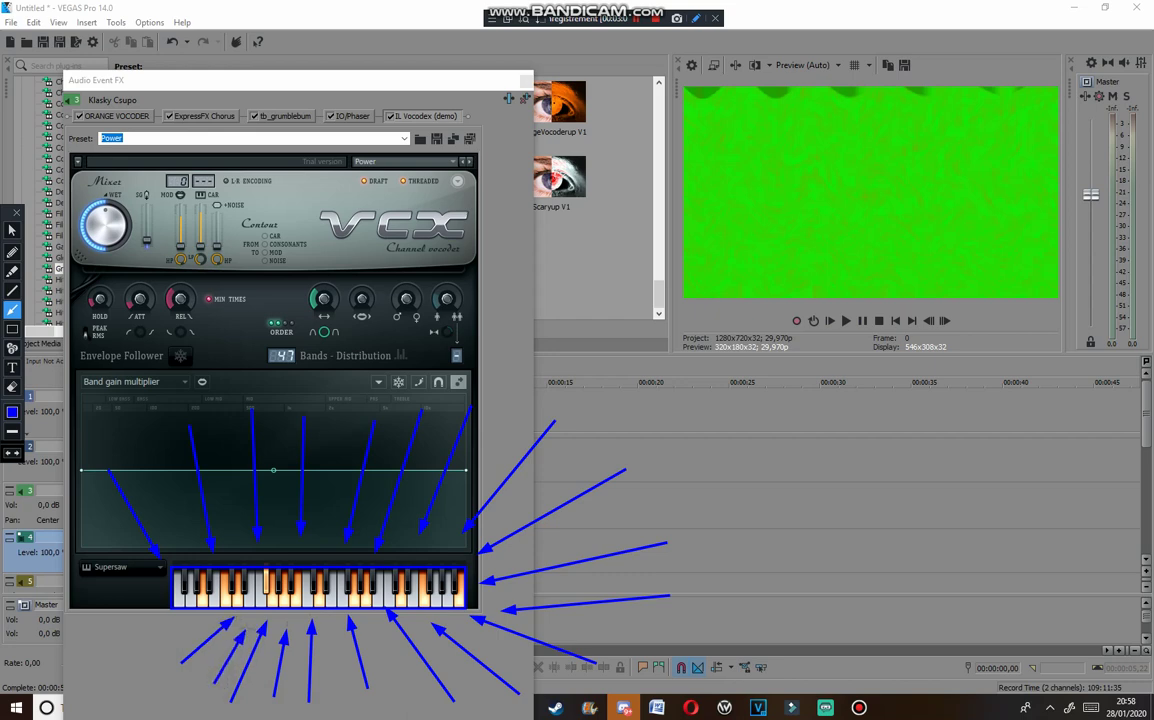
{"action": "left_click_drag", "start_coordinate": [145, 686], "coordinate": [182, 622]}
{"action": "left_click_drag", "start_coordinate": [84, 658], "coordinate": [167, 607]}
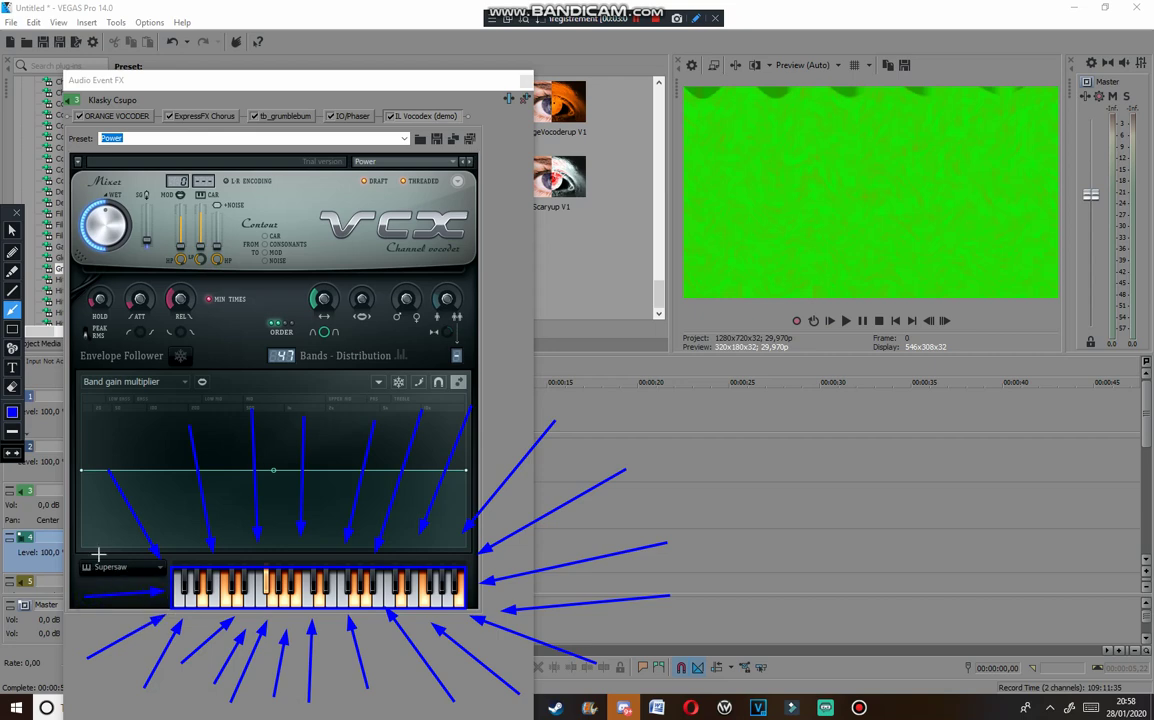
{"action": "left_click_drag", "start_coordinate": [99, 554], "coordinate": [162, 568]}
{"action": "left_click", "coordinate": [12, 230]}
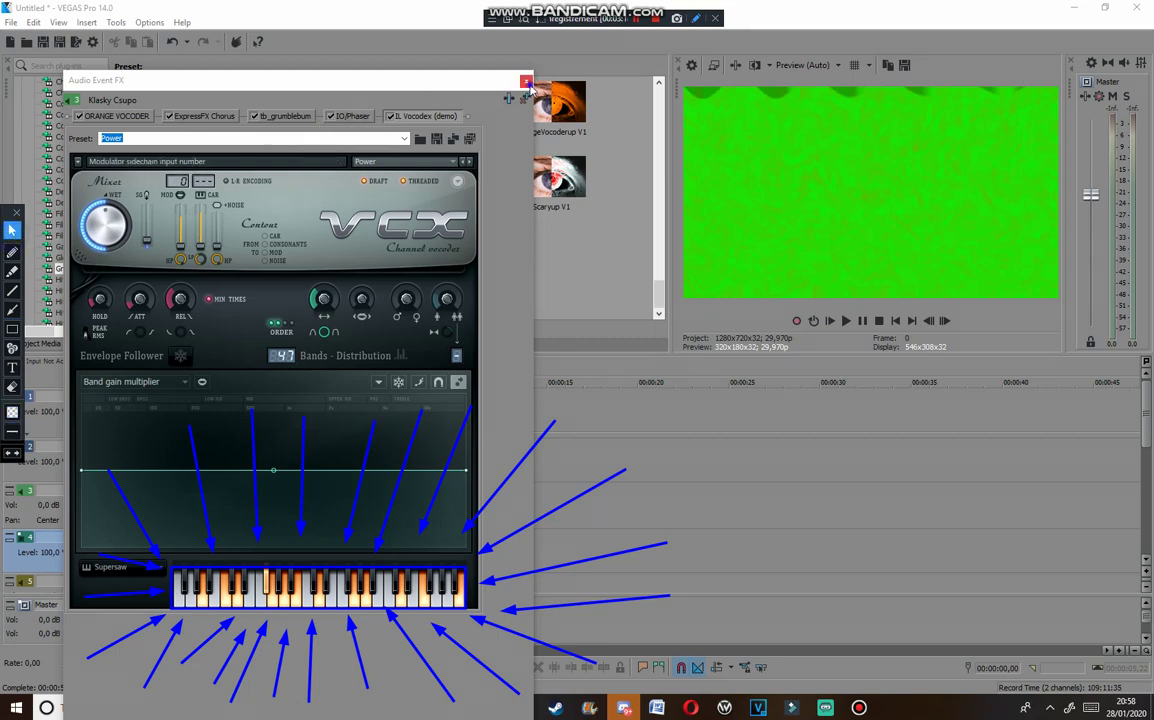
Close the audio event effects and the drawing toolbar, and play the project from its start.
{"action": "left_click", "coordinate": [480, 79]}
{"action": "left_click", "coordinate": [17, 212]}
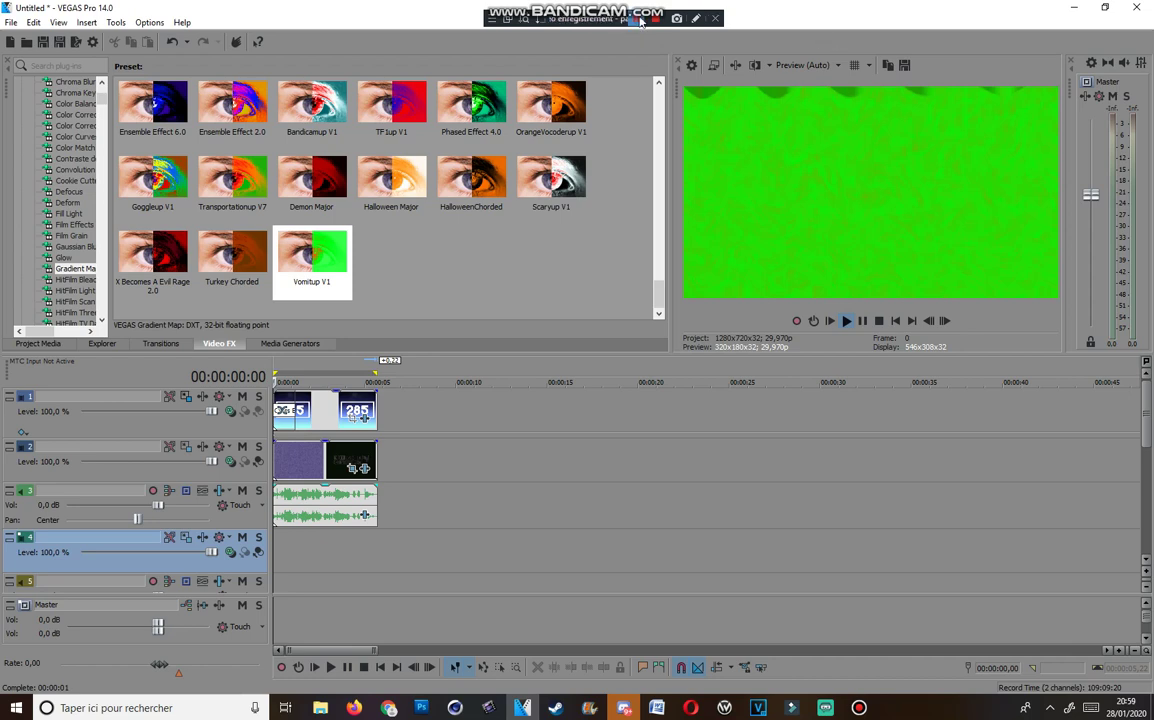
{"action": "key", "text": "space"}
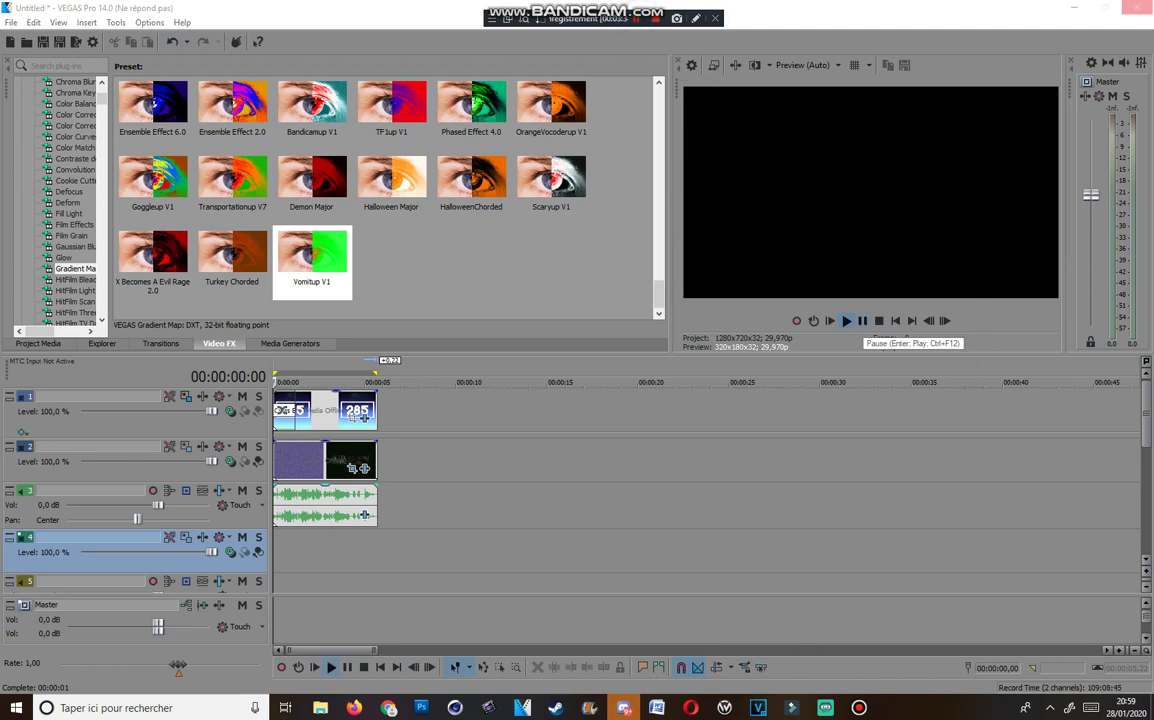
{"action": "key", "text": "alt+Tab"}
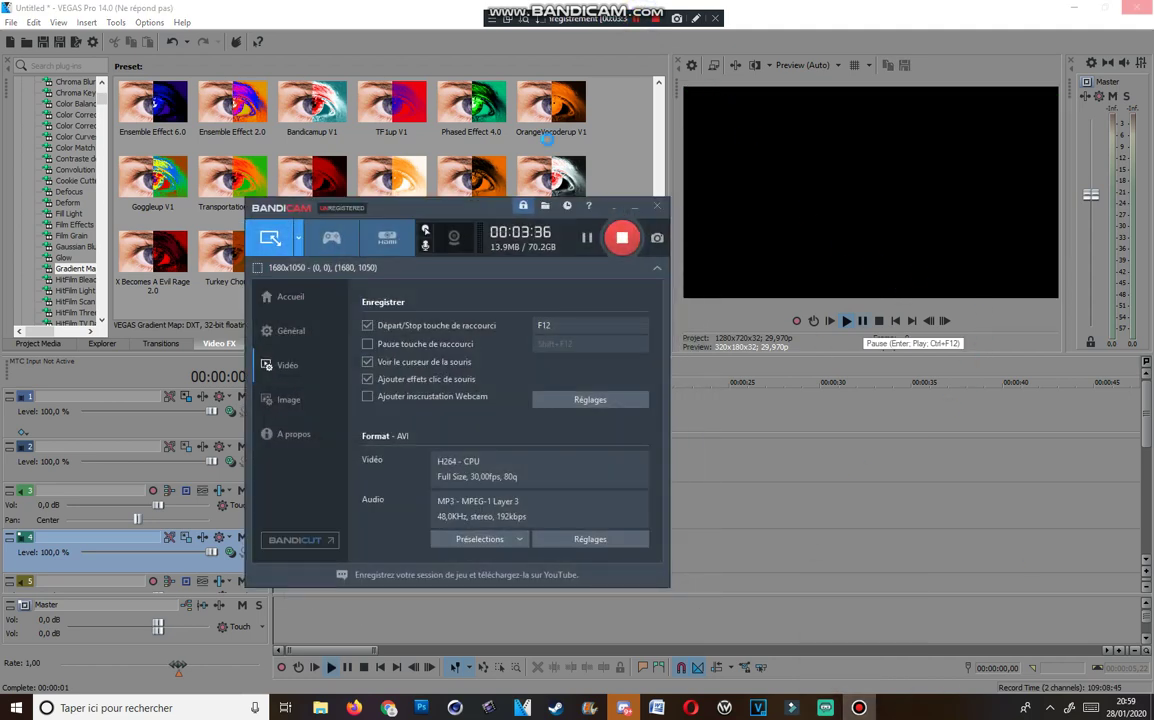